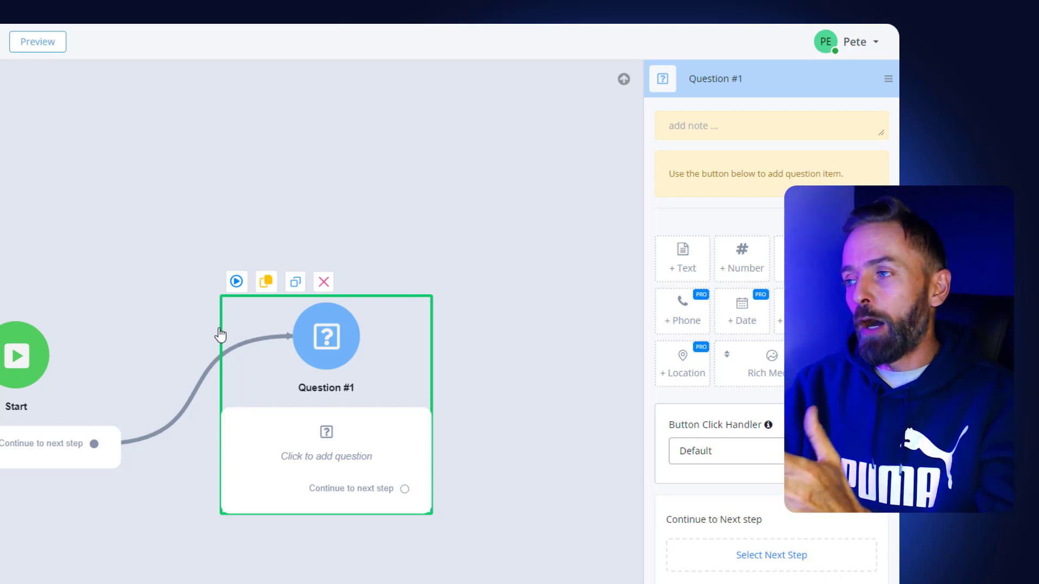
# Step: Add a text item to Question #1 that asks "Hi, how can i help you?"
pyautogui.click(685, 263)
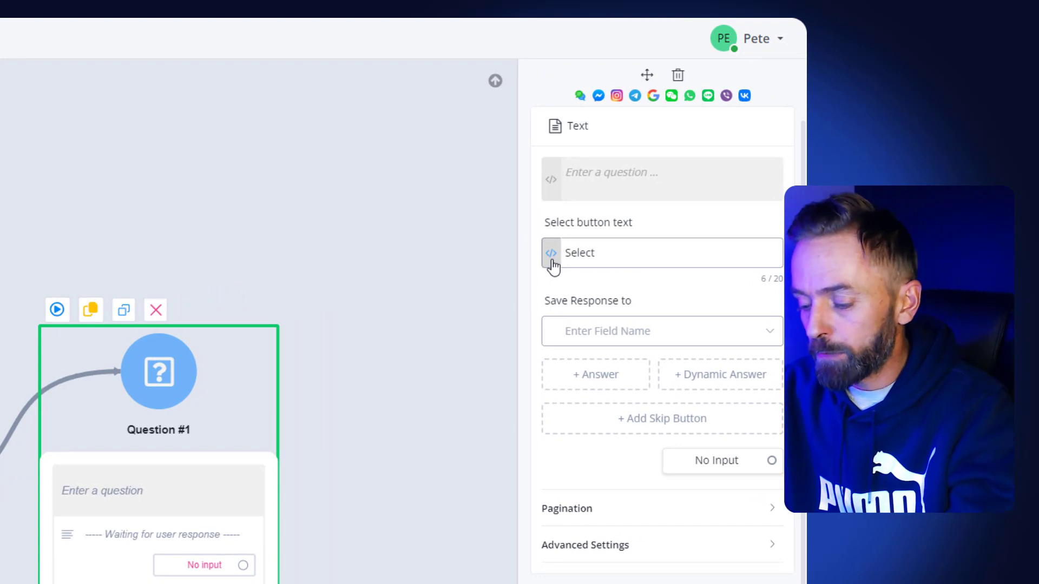
pyautogui.write('Hi')
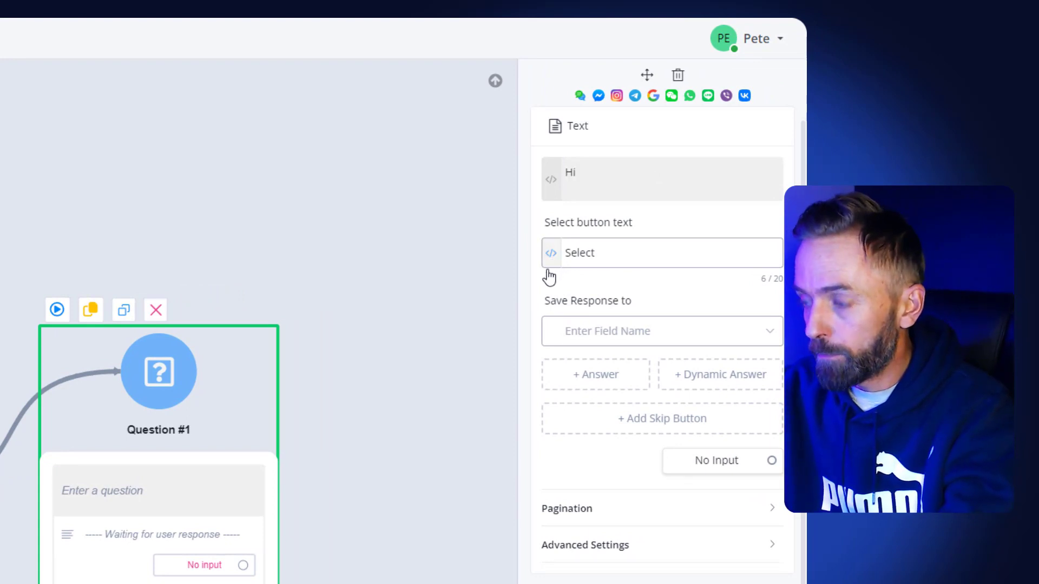
pyautogui.write(', how can')
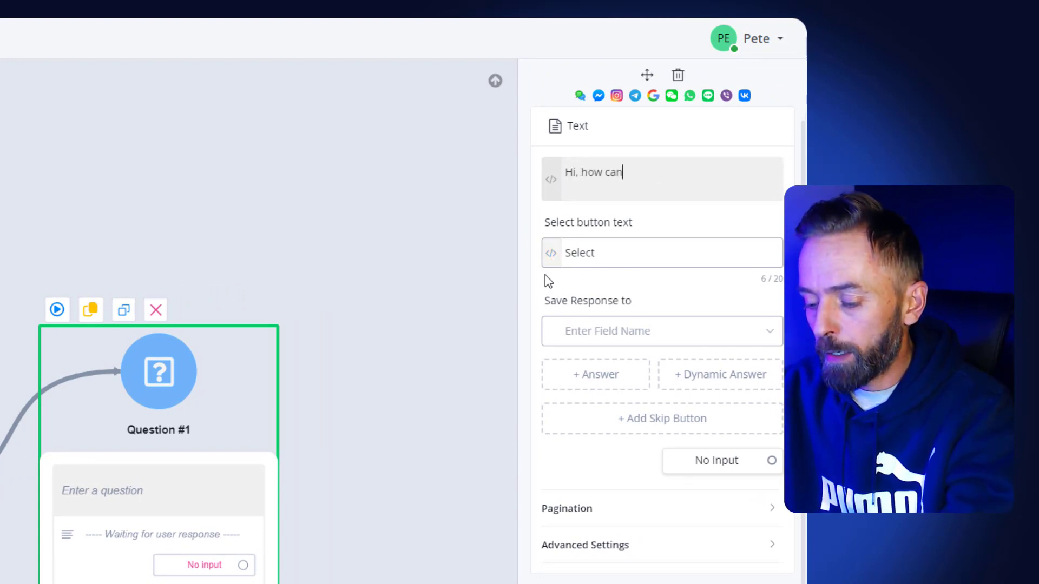
pyautogui.write(' i help you')
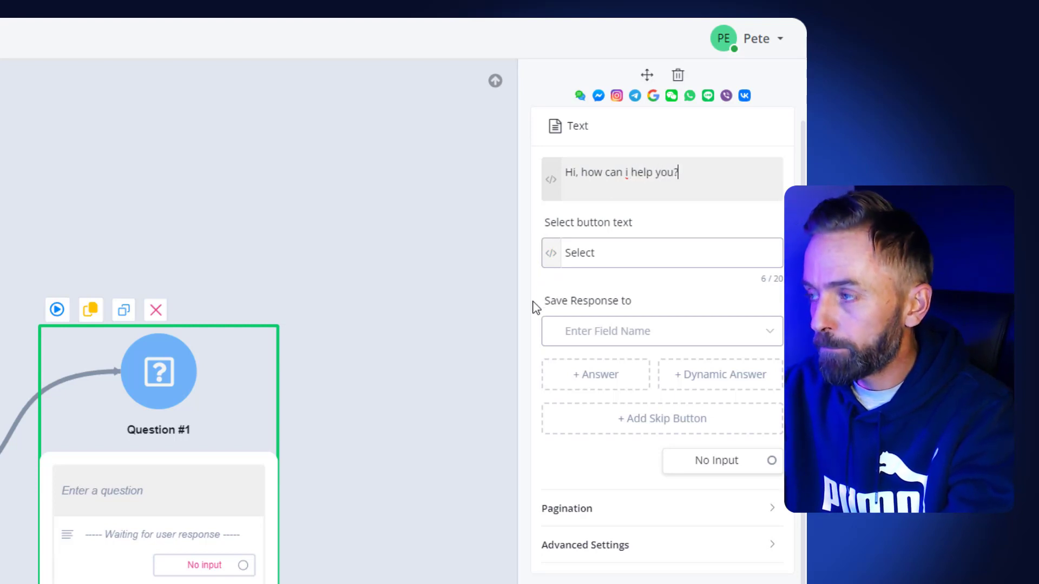
pyautogui.write('?')
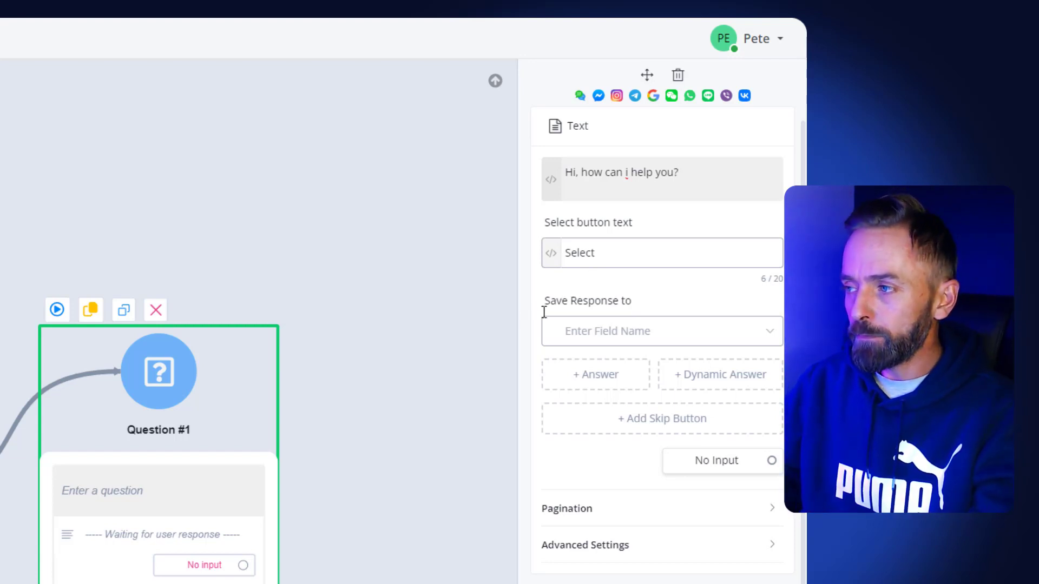
# Step: Save the question's response to the custom user field "support query" and close the question's settings
pyautogui.click(583, 337)
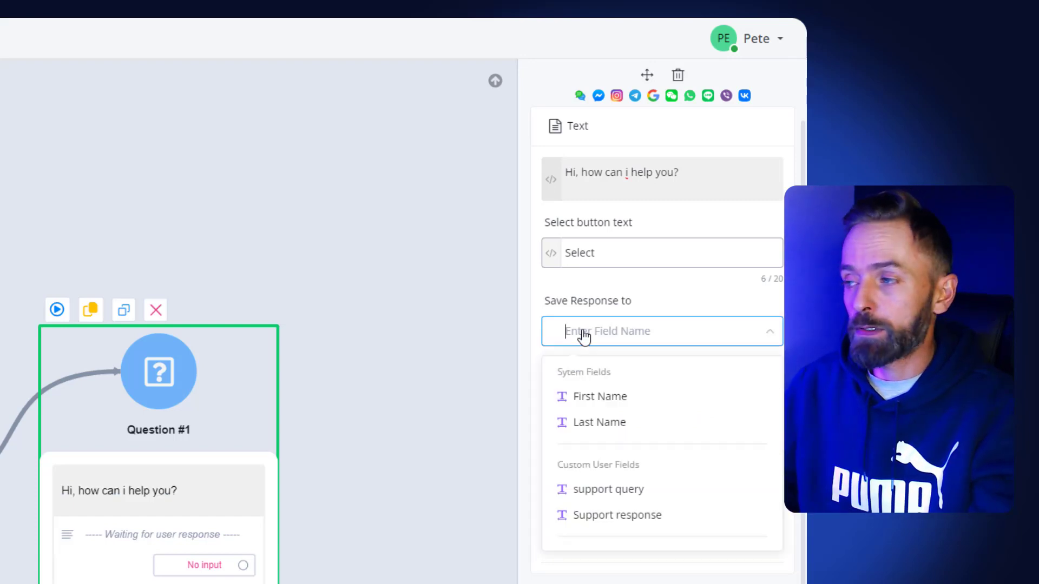
pyautogui.click(594, 493)
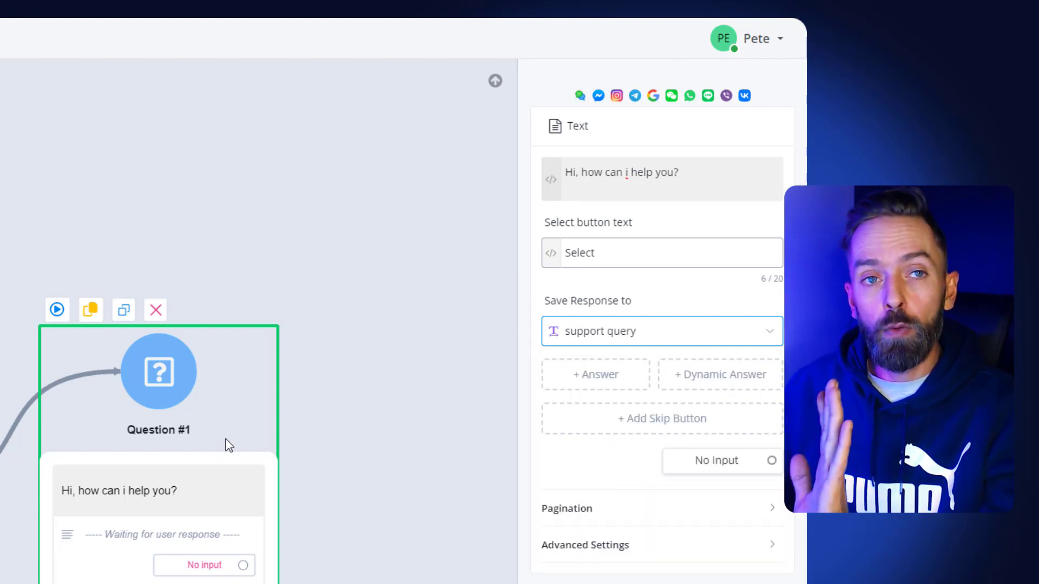
pyautogui.click(328, 431)
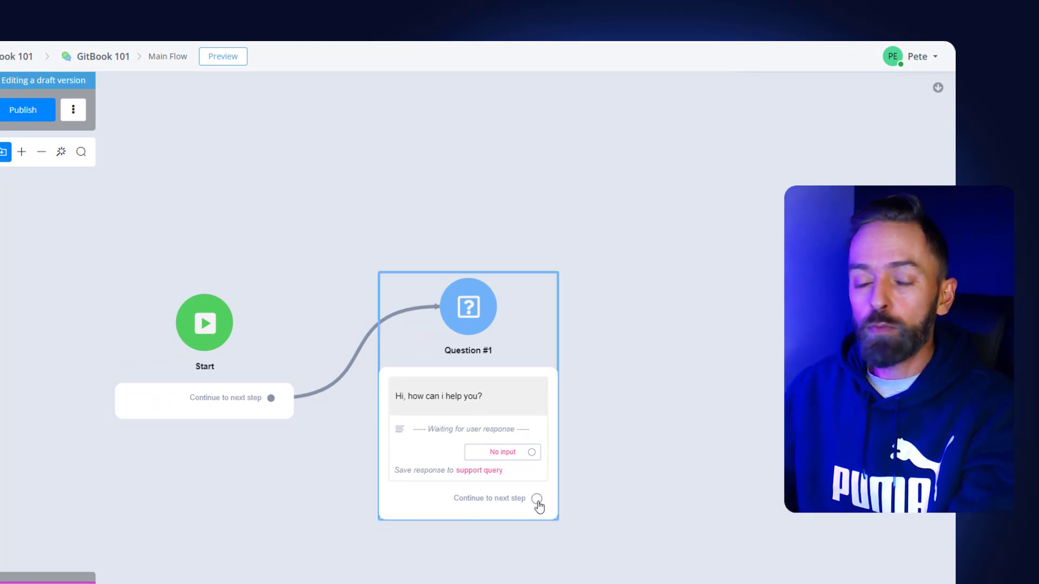
# Step: Add an Action step following Question #1 and give it the GitBook AI [Draft] integration
pyautogui.moveTo(536, 498); pyautogui.dragTo(638, 292)
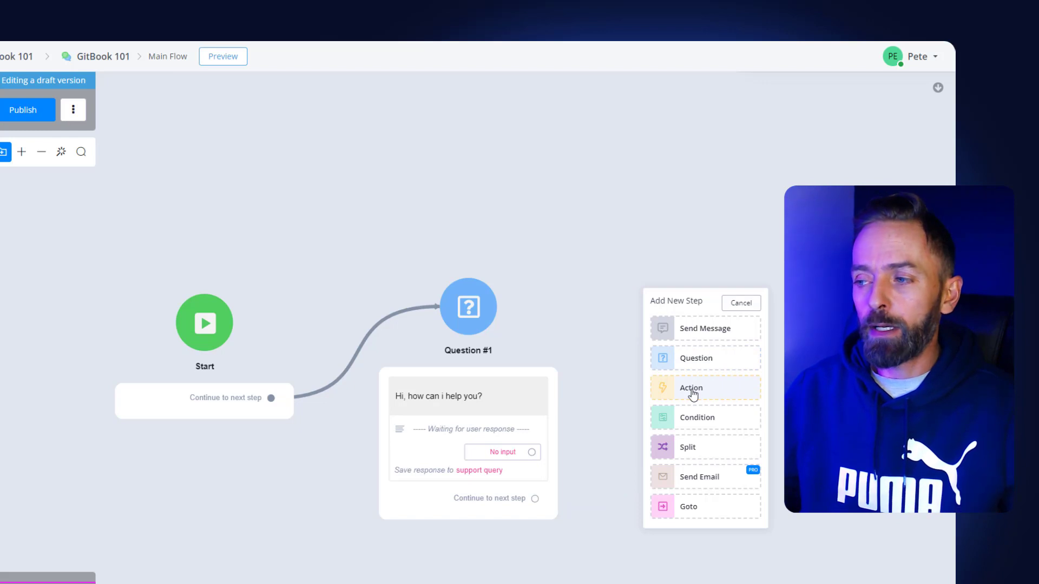
pyautogui.click(693, 394)
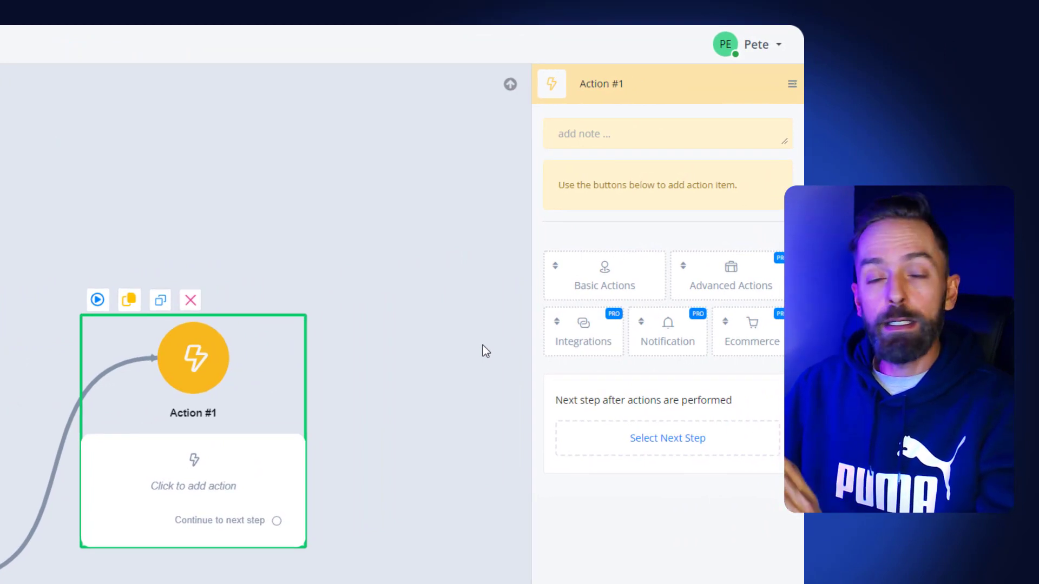
pyautogui.click(598, 357)
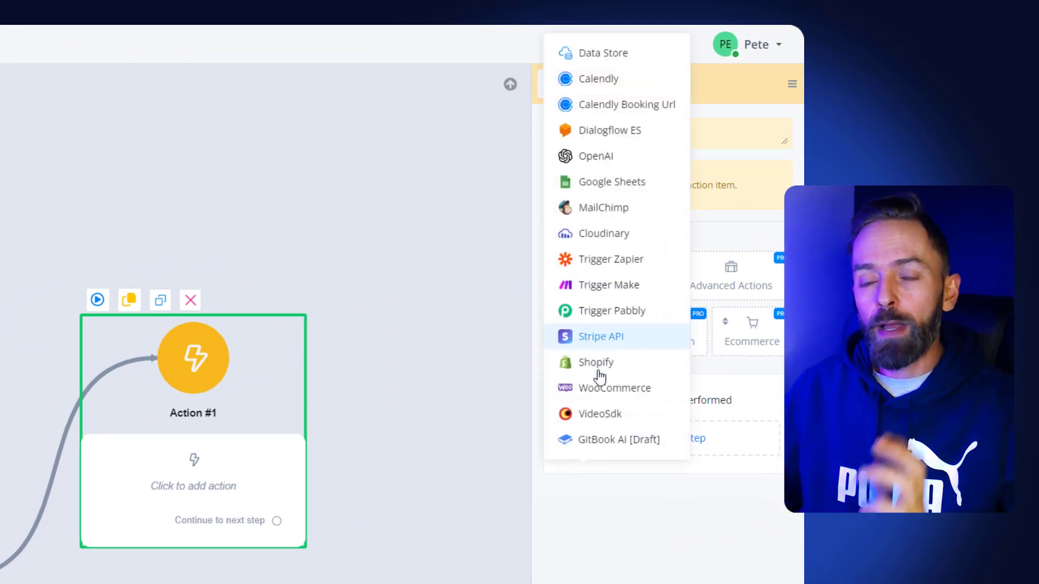
pyautogui.moveTo(589, 448)
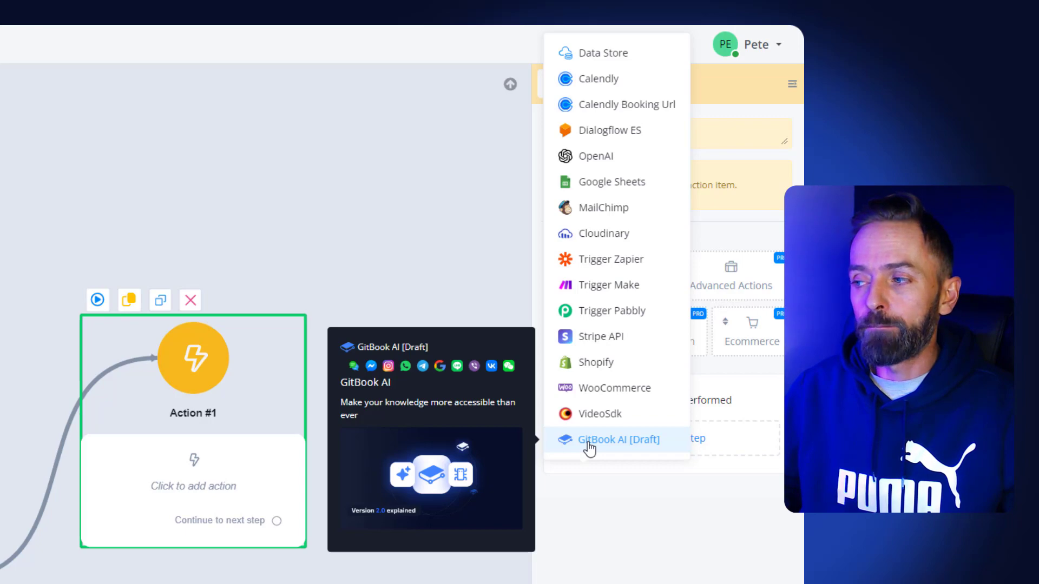
pyautogui.click(589, 449)
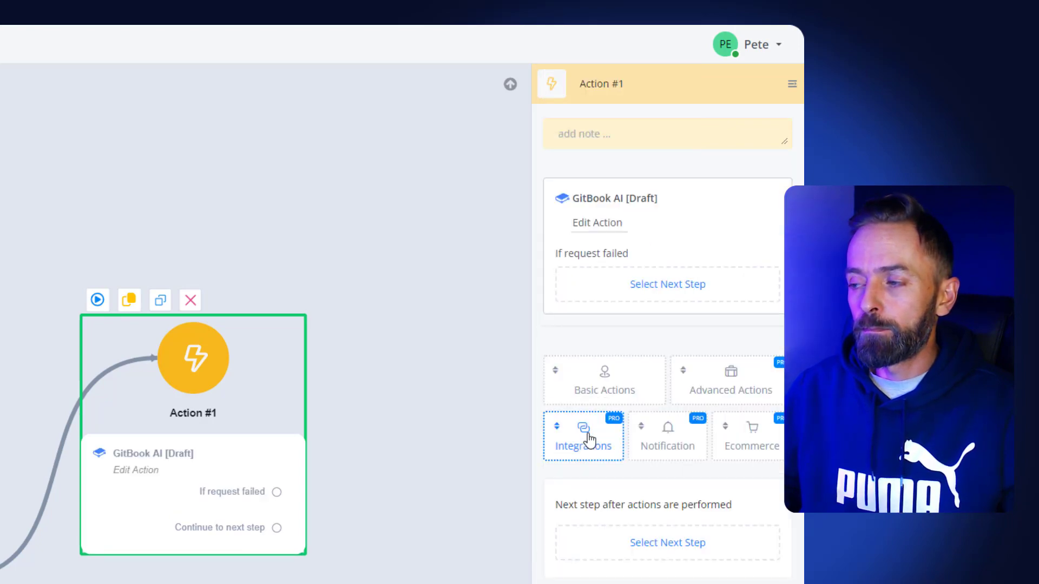
# Step: Edit the GitBook AI action and choose Support Query as the operation it performs
pyautogui.click(589, 439)
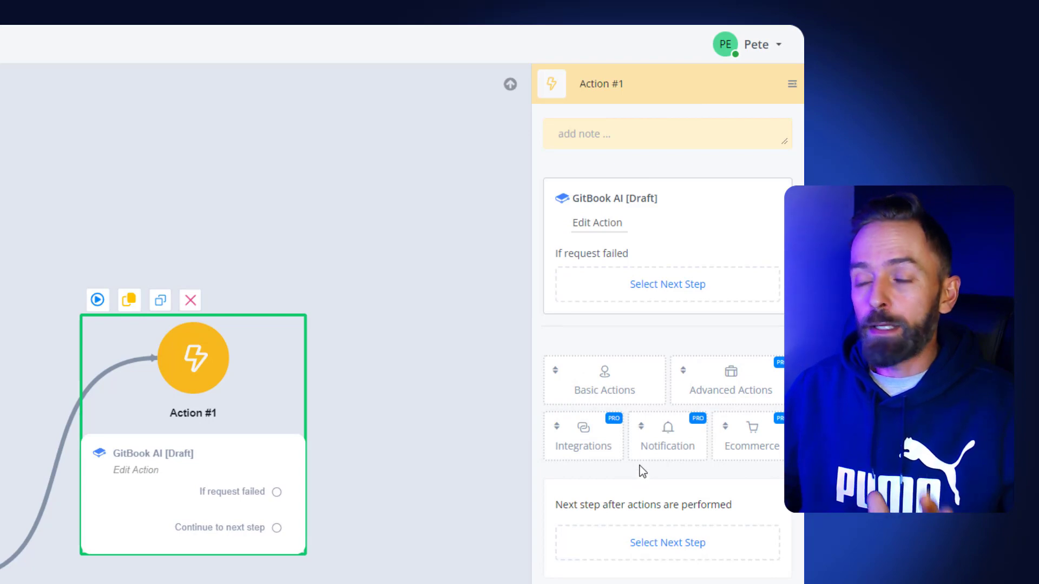
pyautogui.click(584, 226)
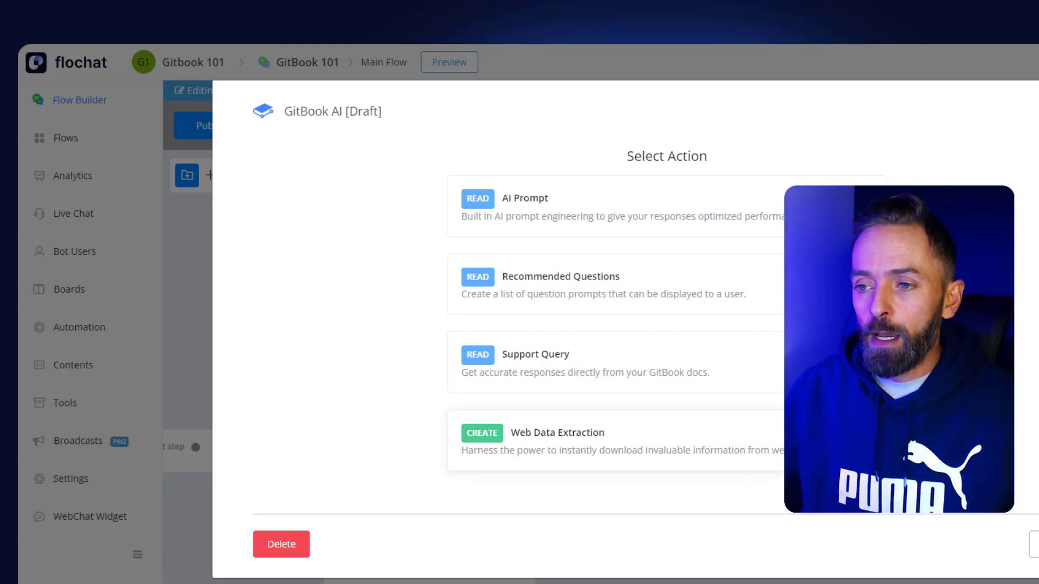
pyautogui.click(532, 365)
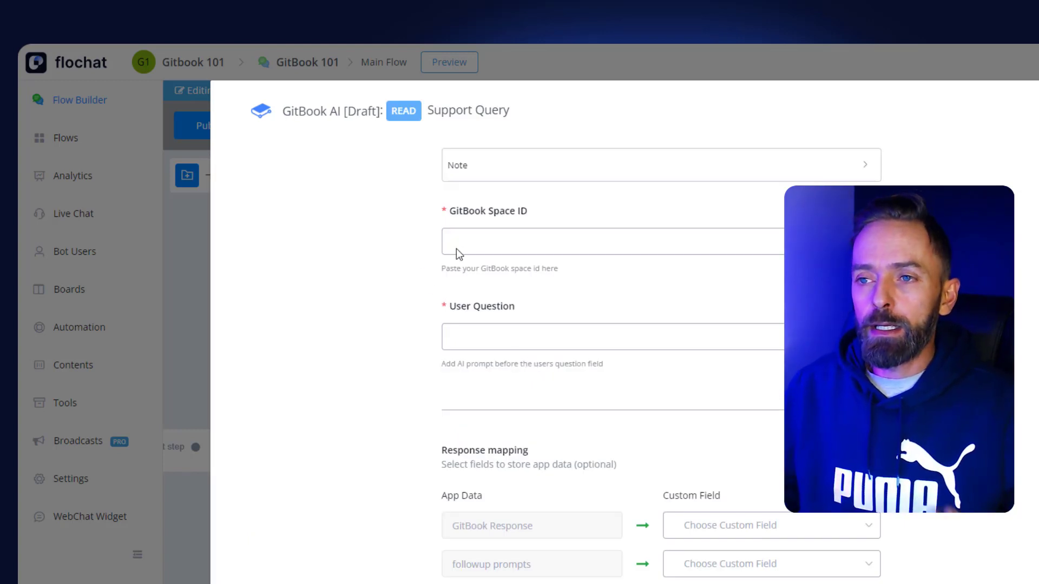
# Step: Copy the space ID of the FloChat space in GitBook and paste it as the Support Query's GitBook Space ID
pyautogui.click(476, 252)
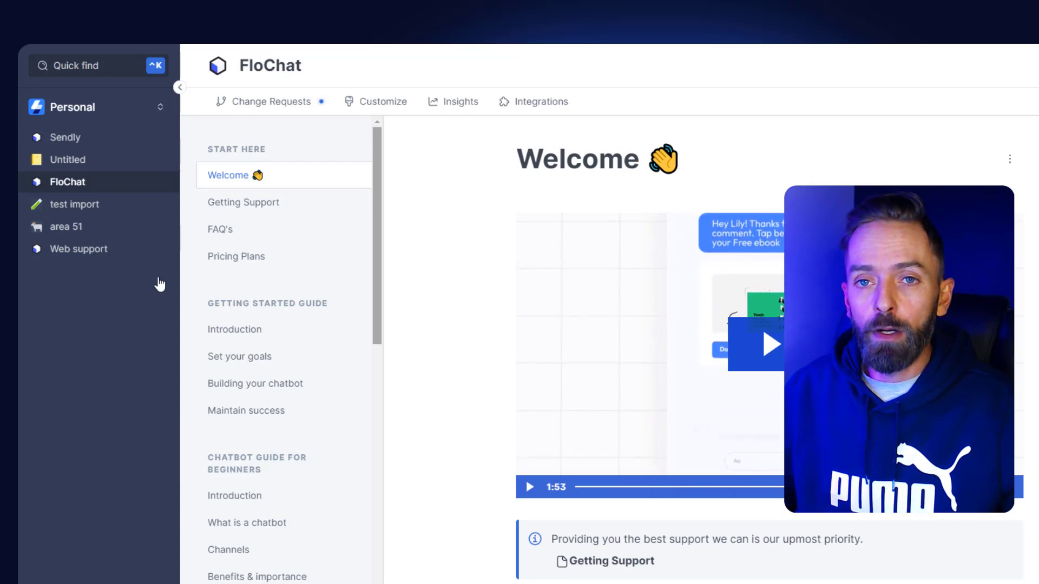
pyautogui.moveTo(160, 183)
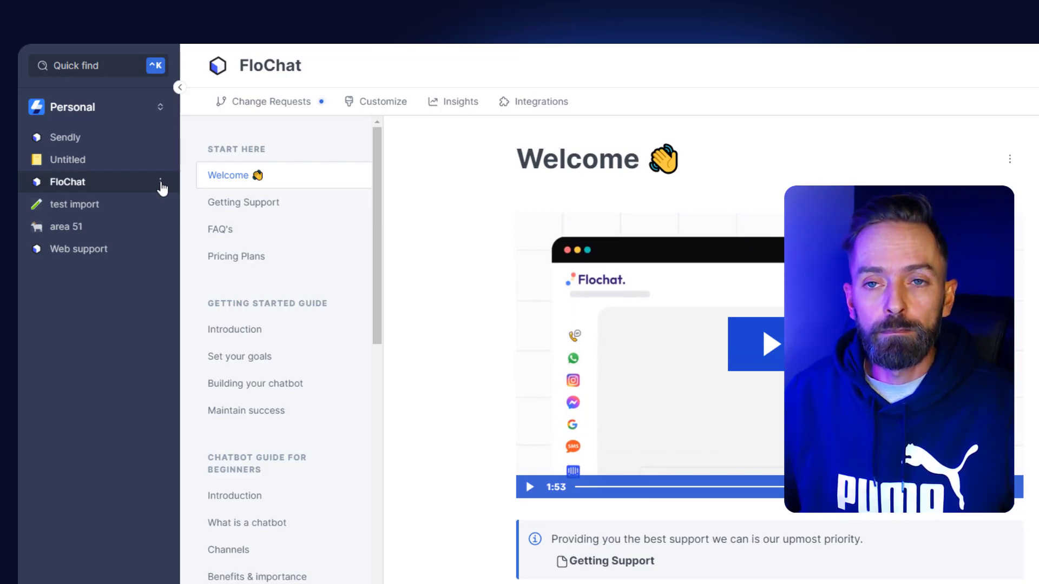
pyautogui.click(160, 182)
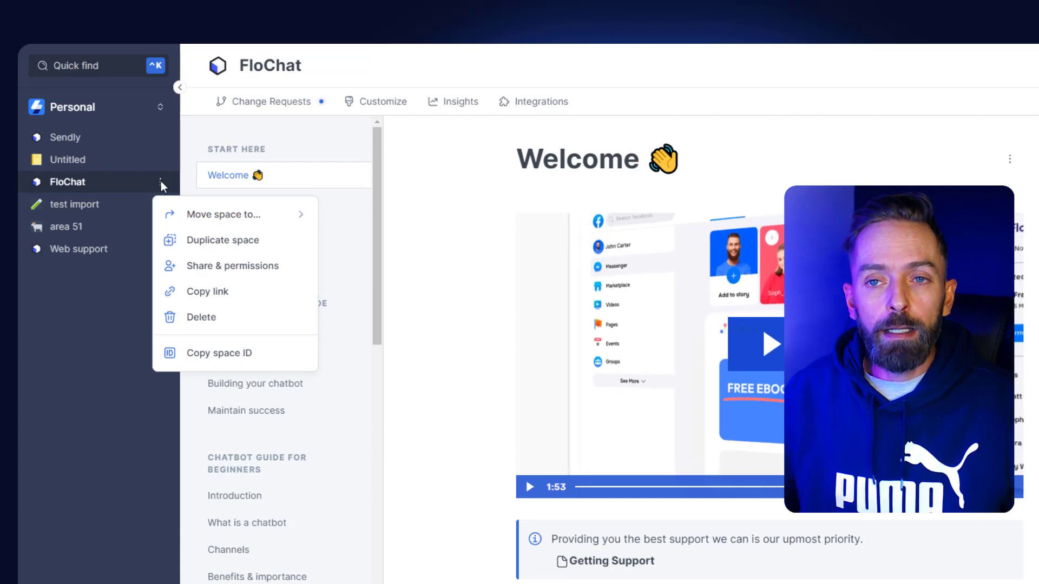
pyautogui.click(216, 357)
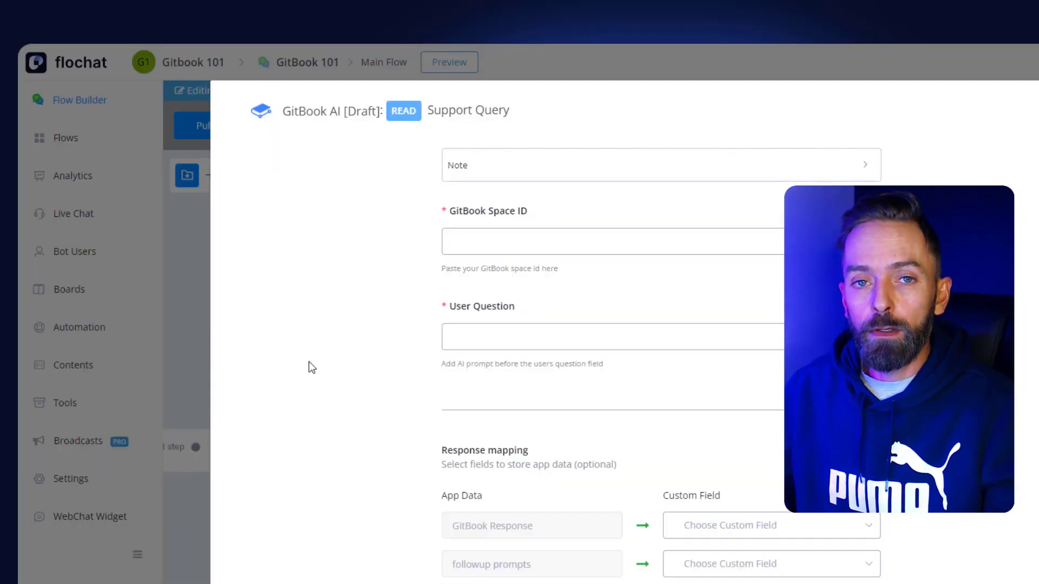
pyautogui.click(457, 252)
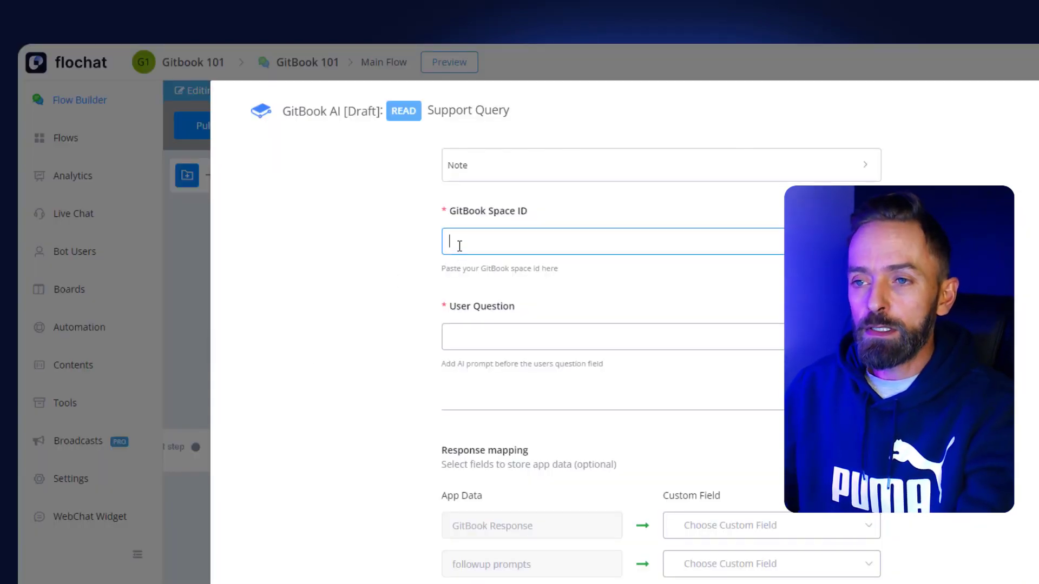
pyautogui.write('RaLazqQDW4JMiGe2iyKg')
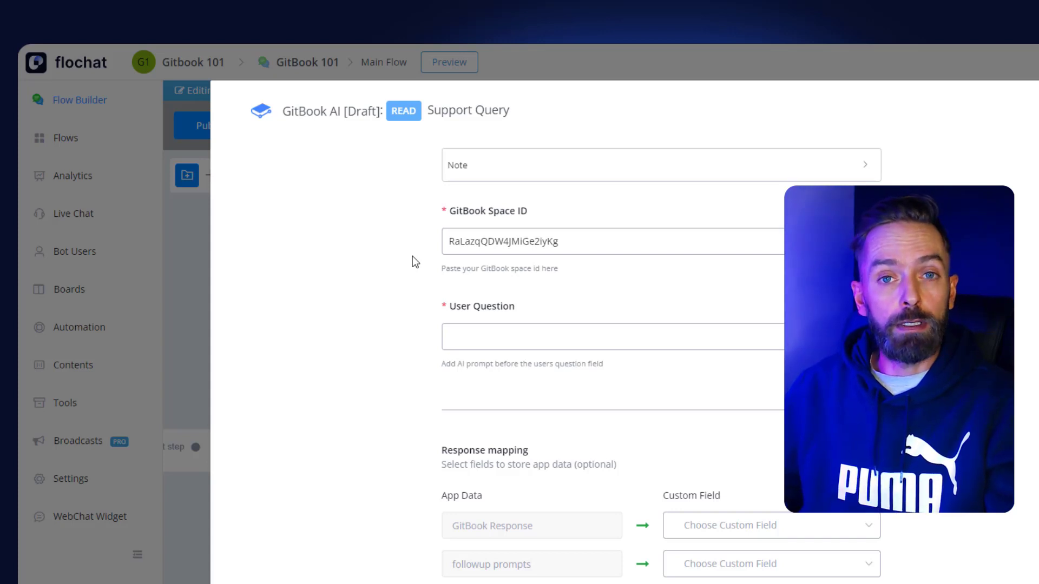
# Step: Insert the "support query" custom field variable as the User Question
pyautogui.click(457, 343)
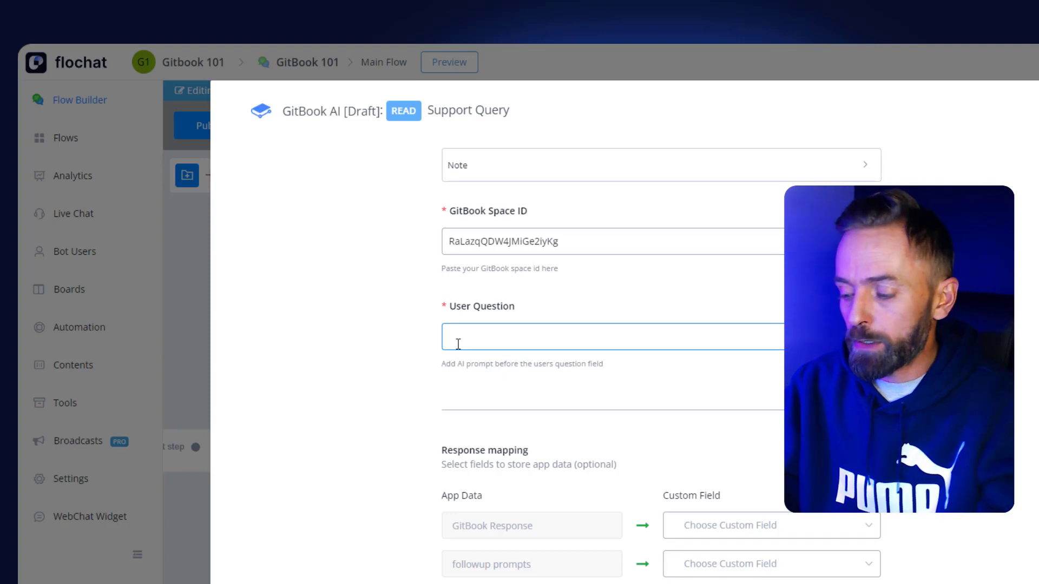
pyautogui.write('{')
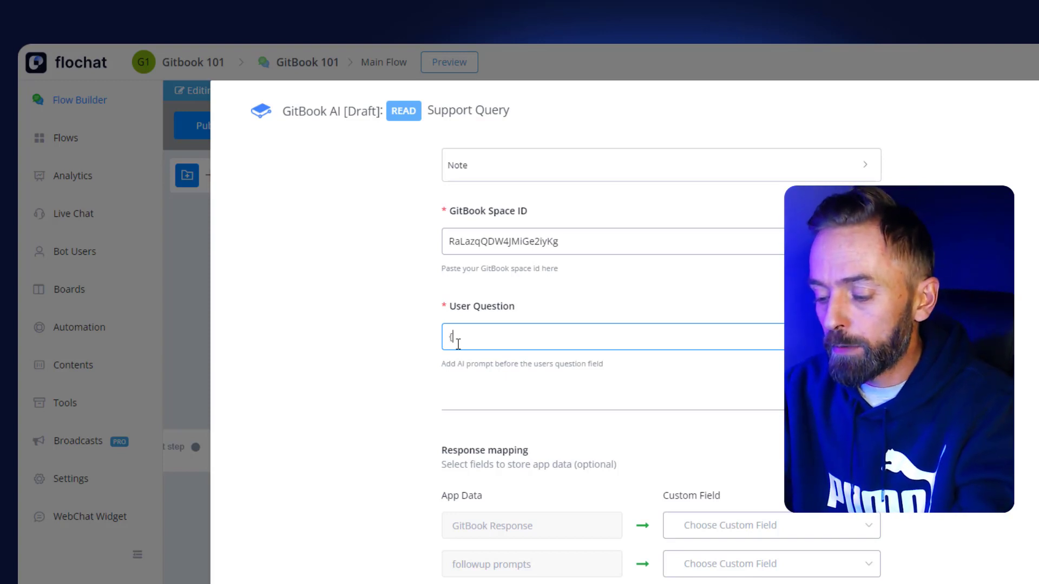
pyautogui.write('{su')
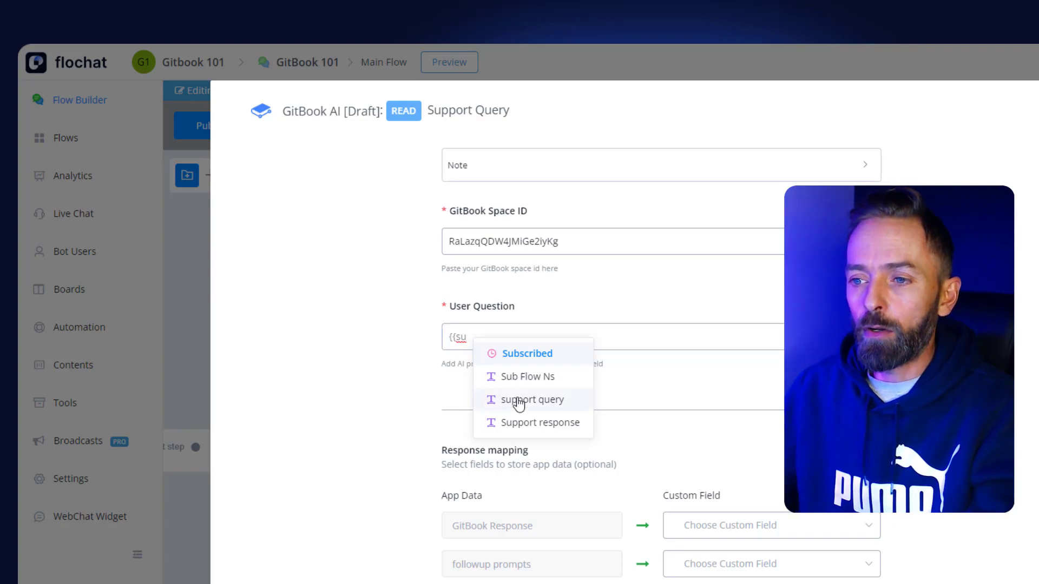
pyautogui.press('Return')
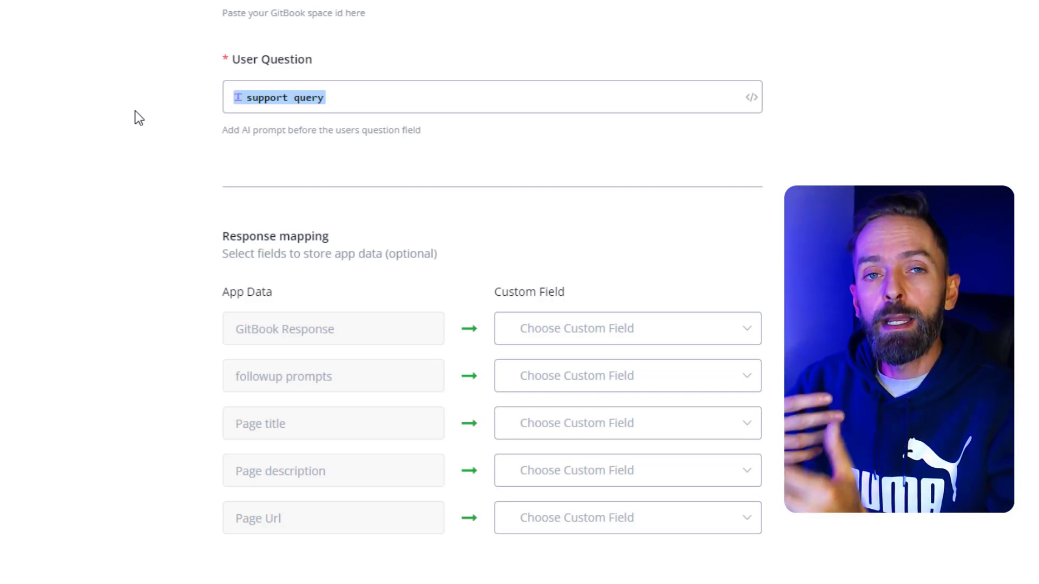
# Step: Map the GitBook Response data to the custom field "Support response" in the response mapping
pyautogui.click(595, 338)
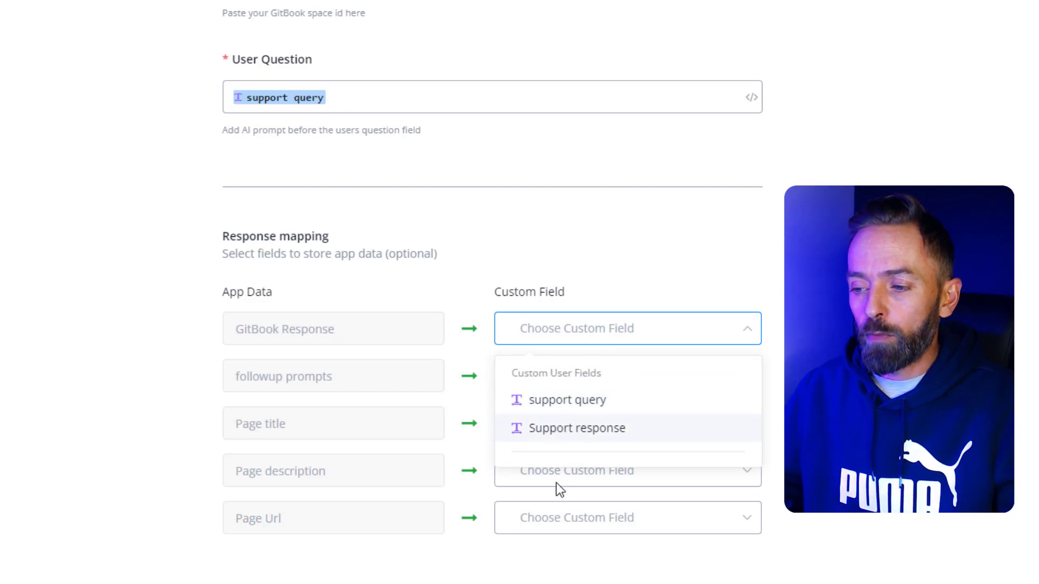
pyautogui.click(558, 436)
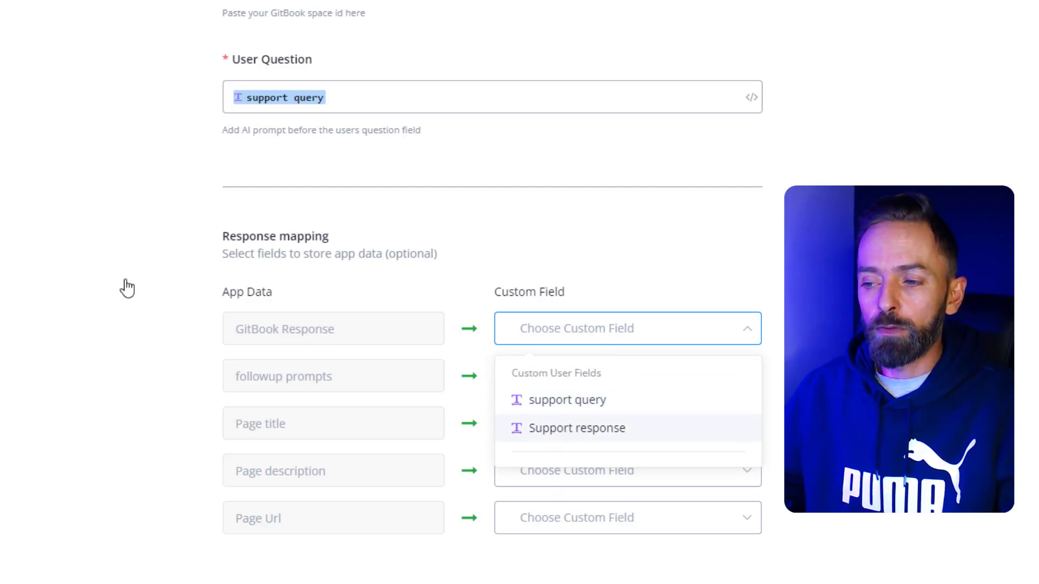
pyautogui.click(82, 255)
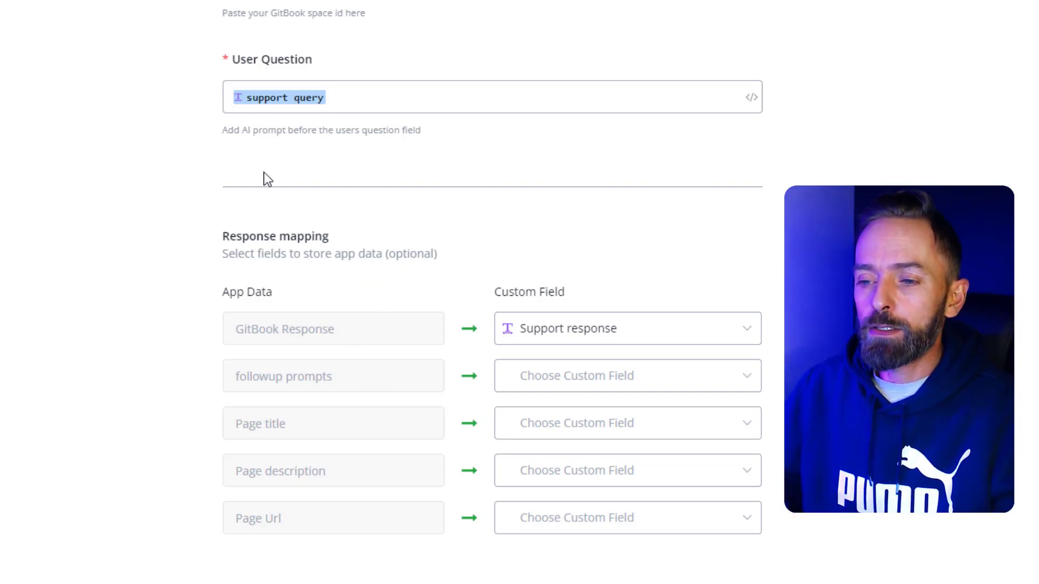
pyautogui.click(344, 101)
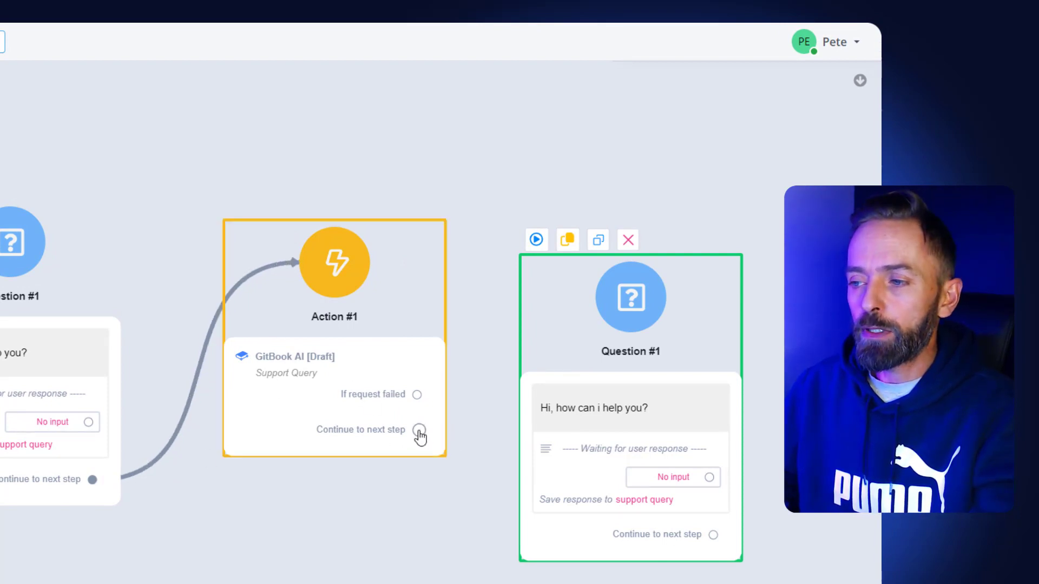
# Step: Connect the GitBook AI action's next step to the duplicated question and replace that question's text with the "Support response" variable
pyautogui.moveTo(419, 432); pyautogui.dragTo(622, 311)
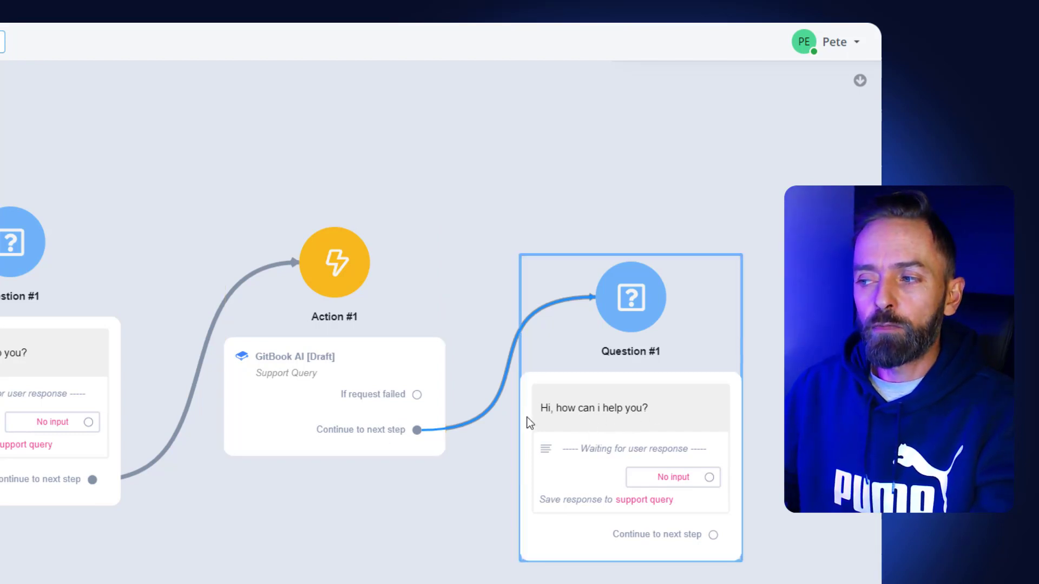
pyautogui.click(605, 407)
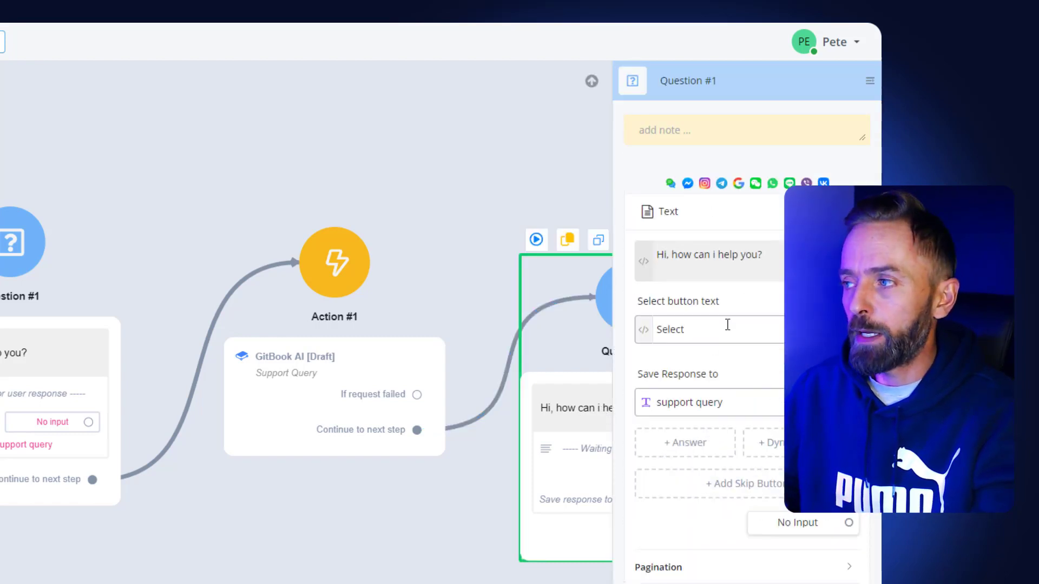
pyautogui.moveTo(758, 255); pyautogui.dragTo(660, 257)
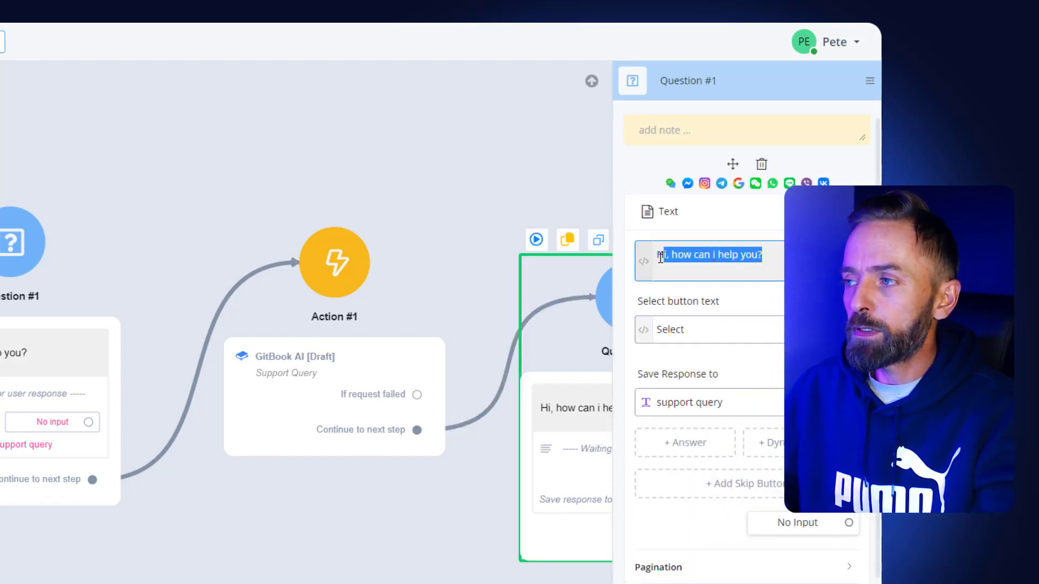
pyautogui.press('BackSpace')
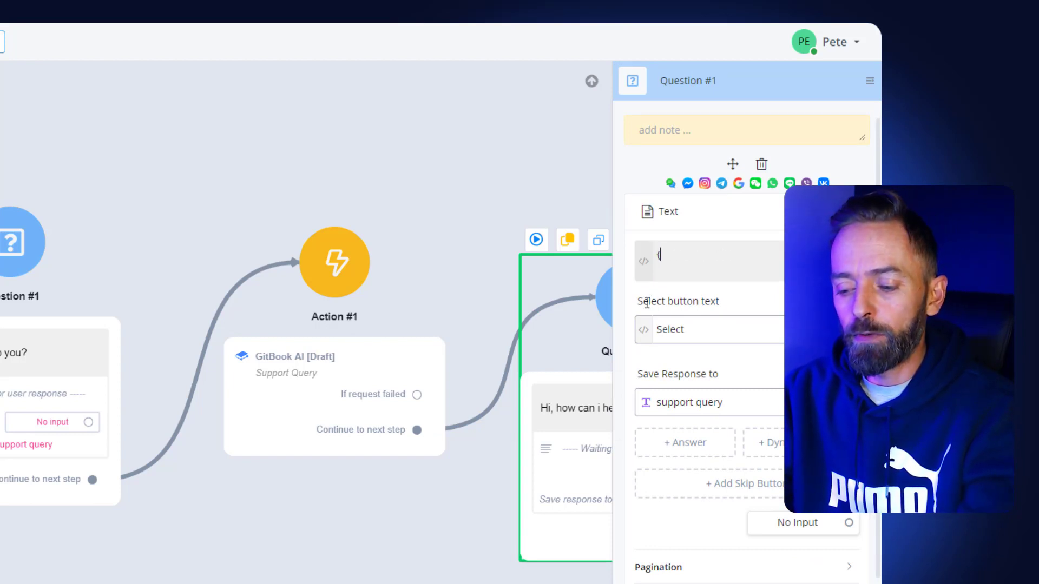
pyautogui.write('{{')
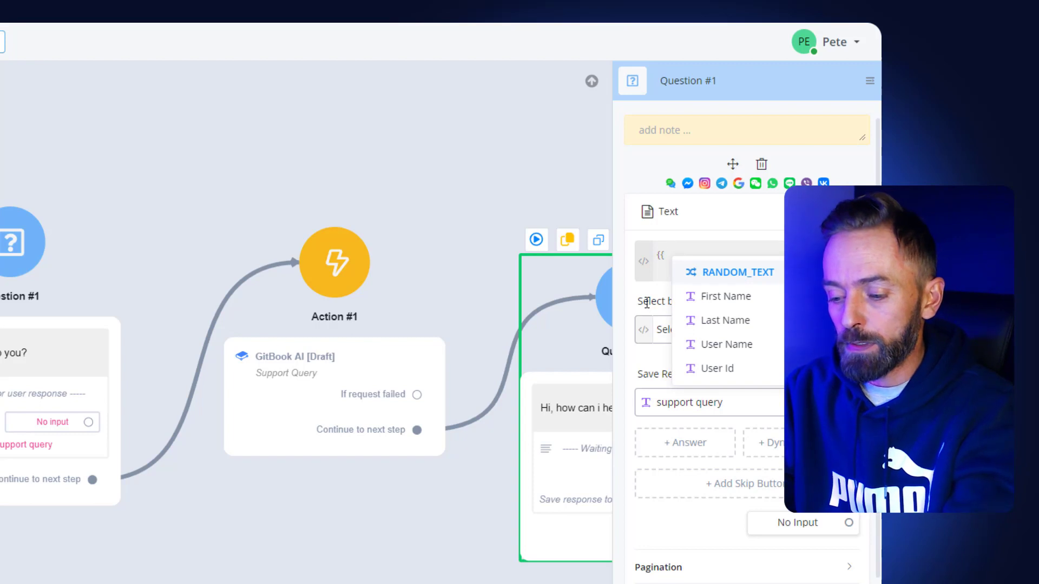
pyautogui.write('re')
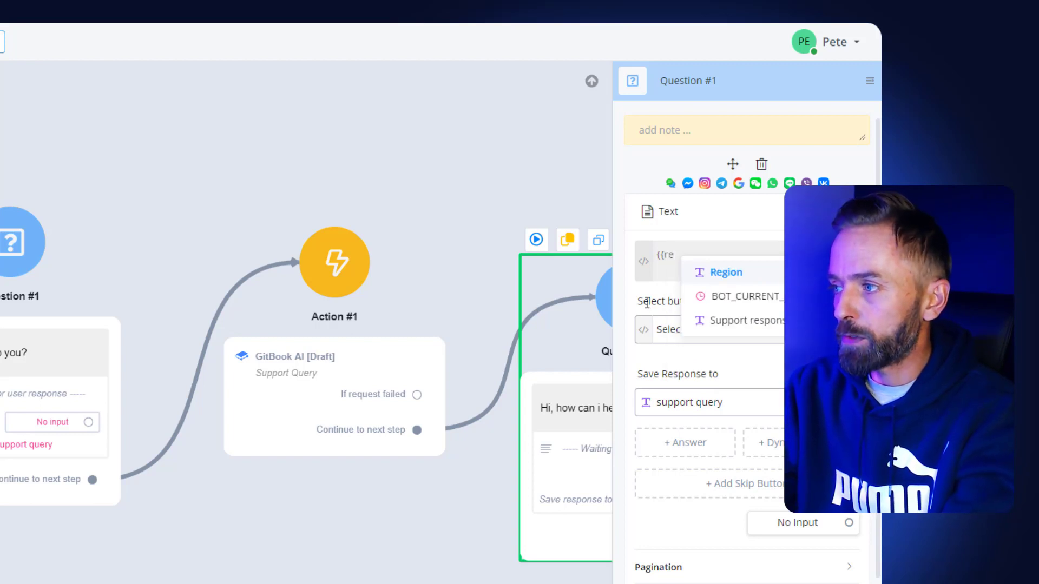
pyautogui.click(734, 324)
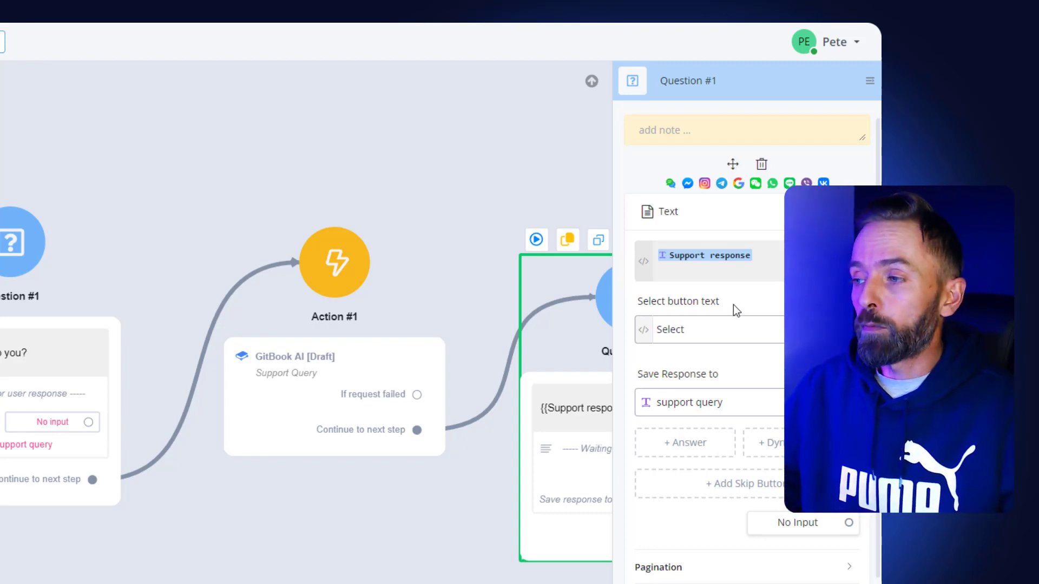
pyautogui.click(495, 484)
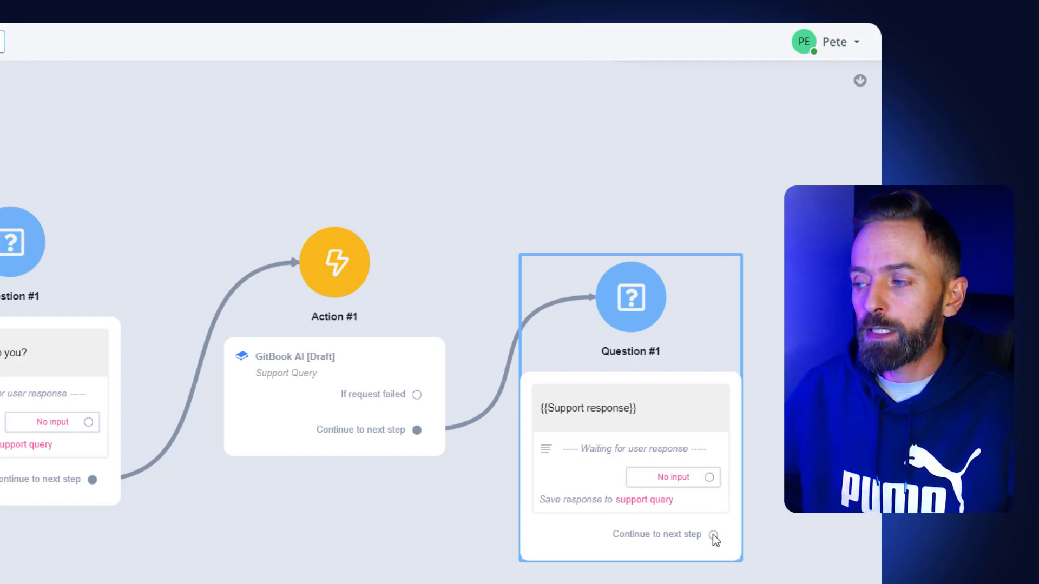
# Step: Loop the Support response question's next step back to the GitBook AI action
pyautogui.moveTo(713, 535); pyautogui.dragTo(332, 294)
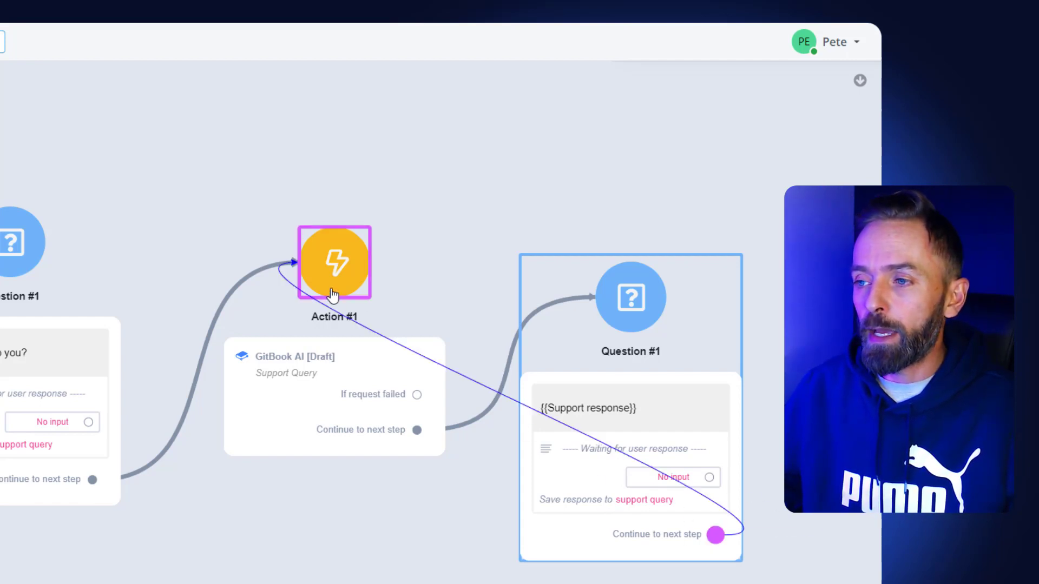
pyautogui.moveTo(352, 433); pyautogui.dragTo(292, 497)
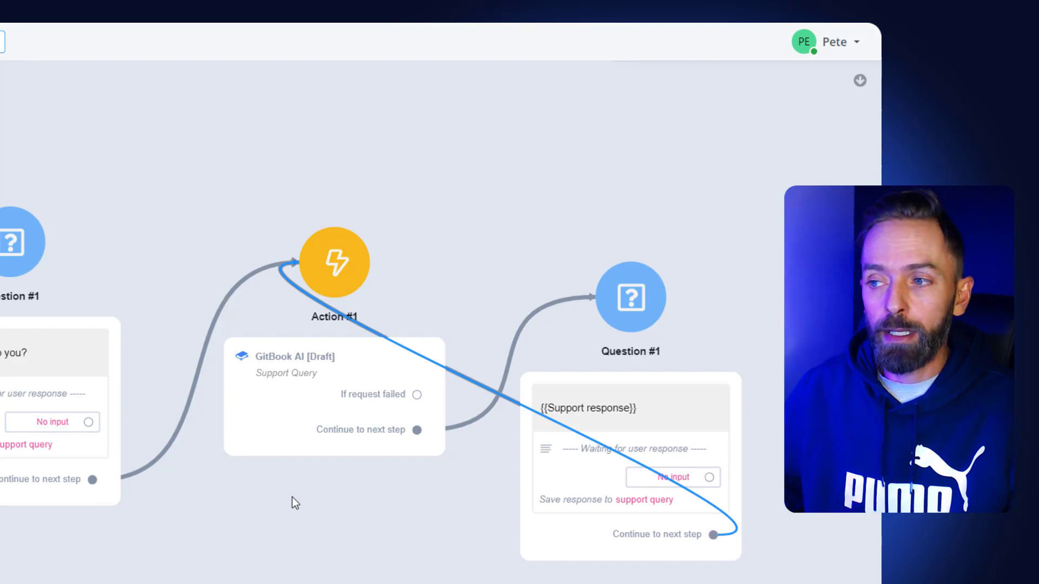
pyautogui.click(292, 498)
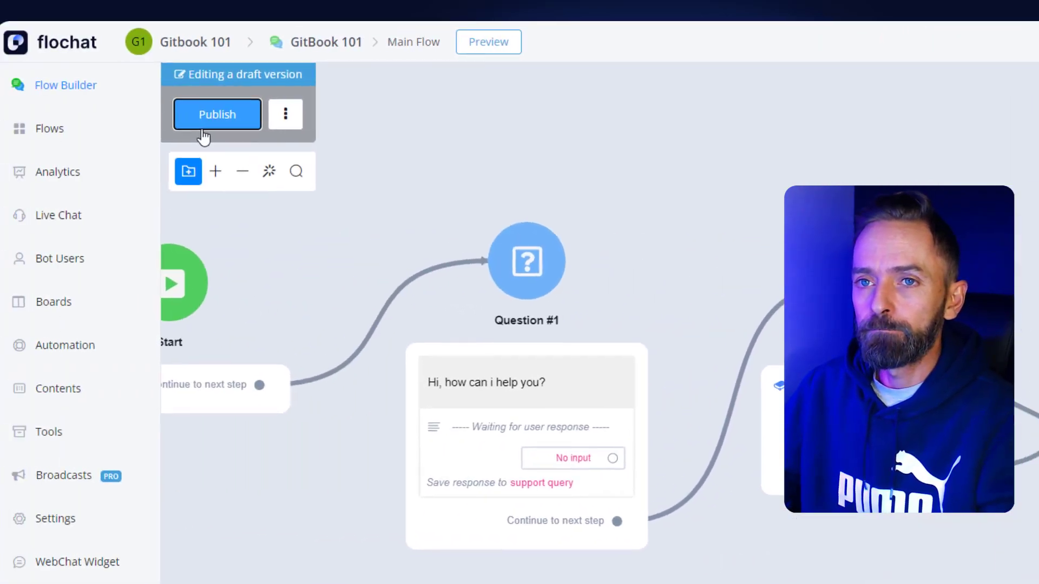
# Step: Publish the flow and open its web preview in an enlarged chat window
pyautogui.click(242, 129)
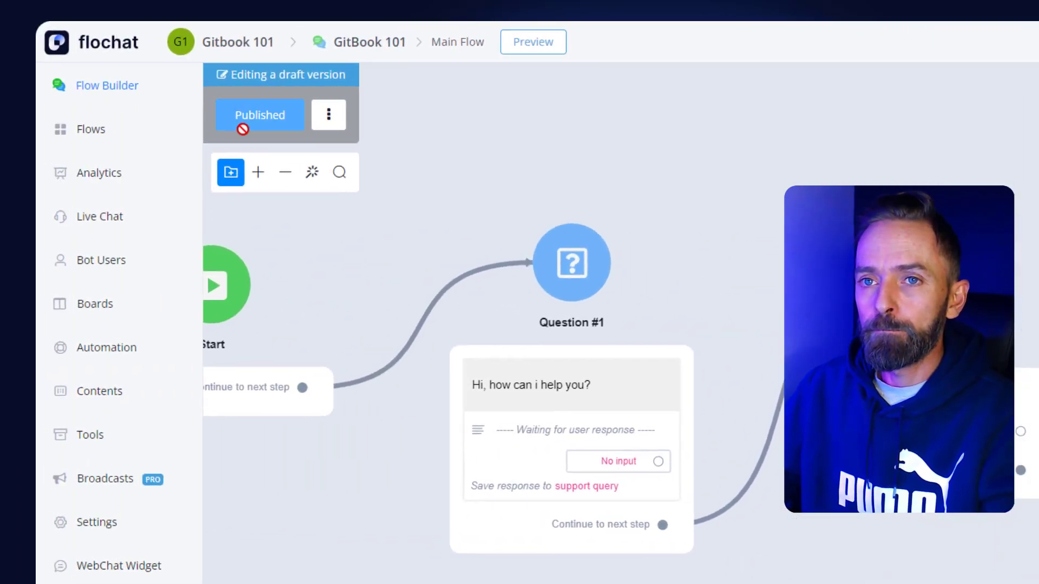
pyautogui.click(547, 52)
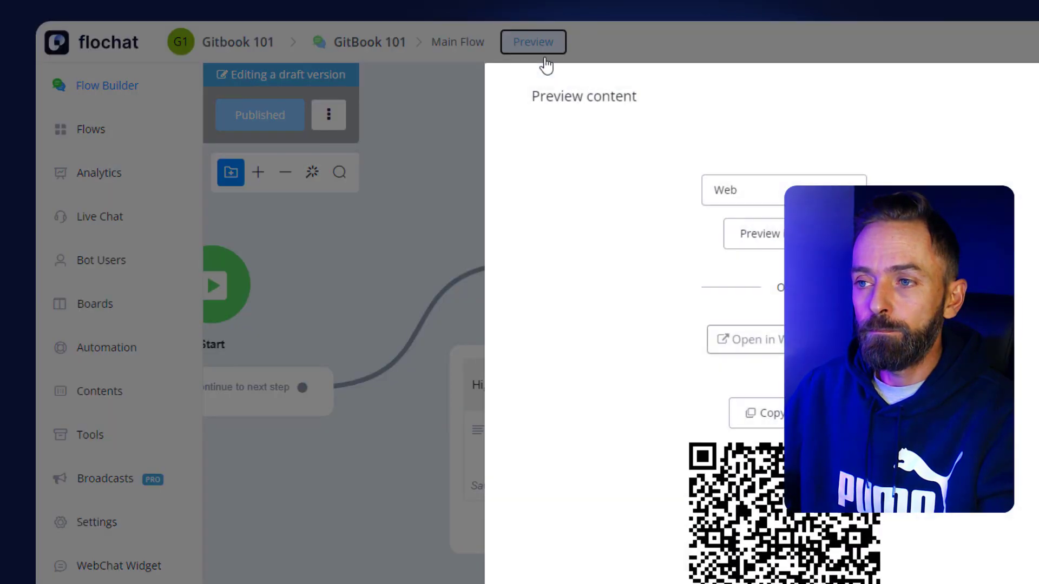
pyautogui.click(760, 238)
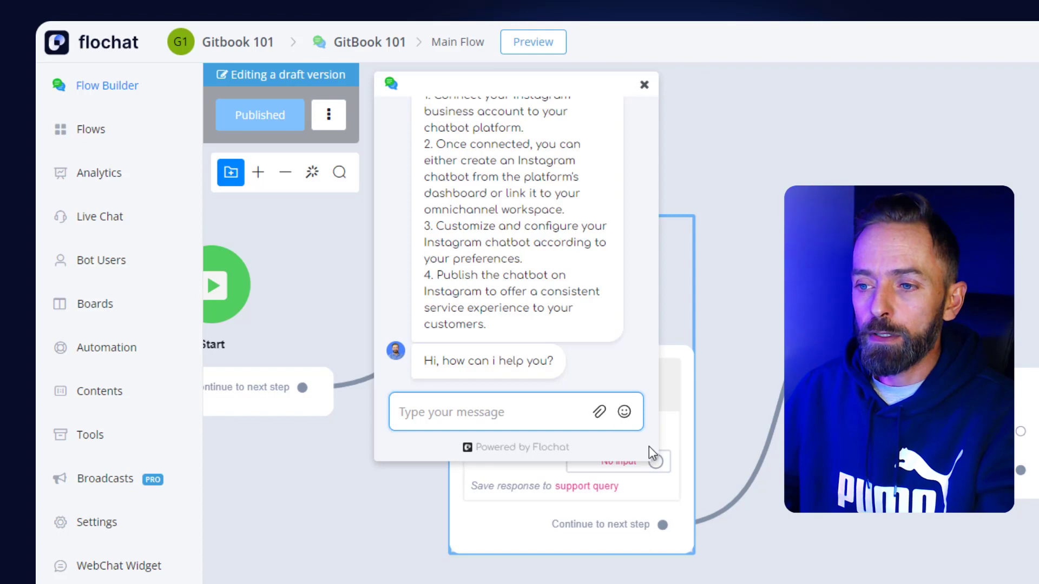
pyautogui.moveTo(654, 458); pyautogui.dragTo(772, 567)
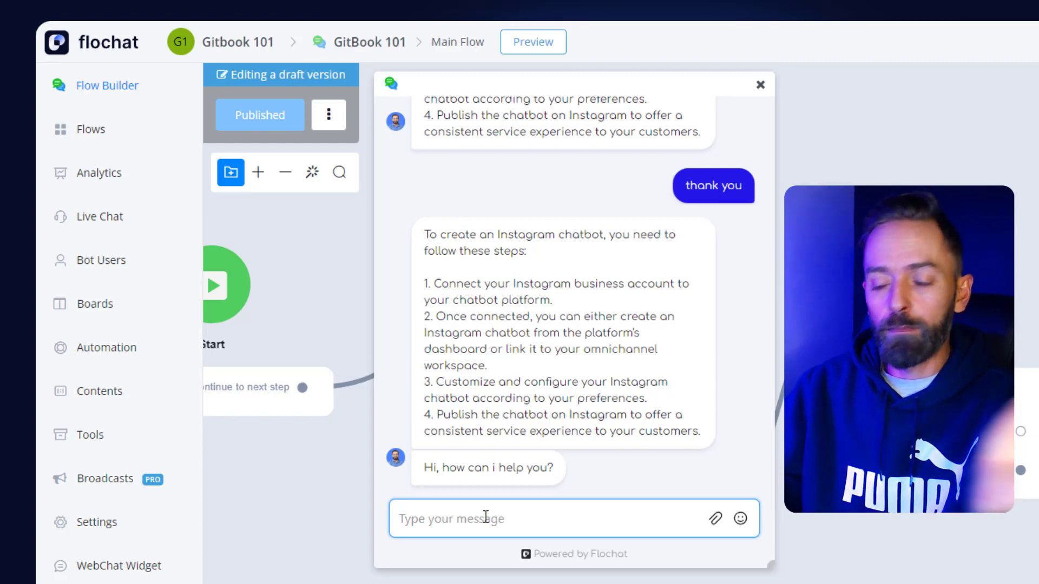
# Step: Ask the preview chatbot "Hey, how do i use the custom fields?" and review its answer
pyautogui.write('Hey')
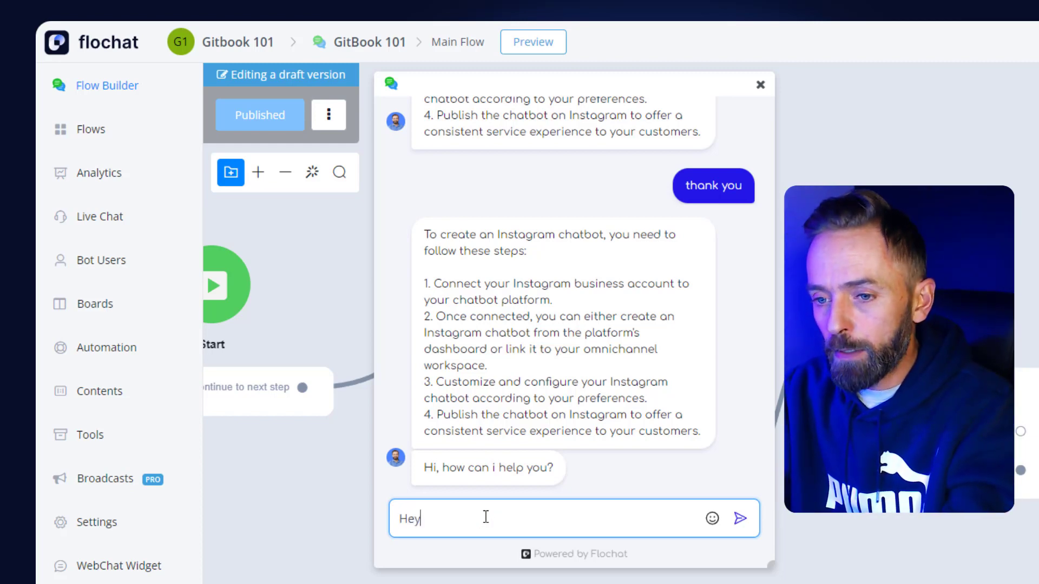
pyautogui.write(',')
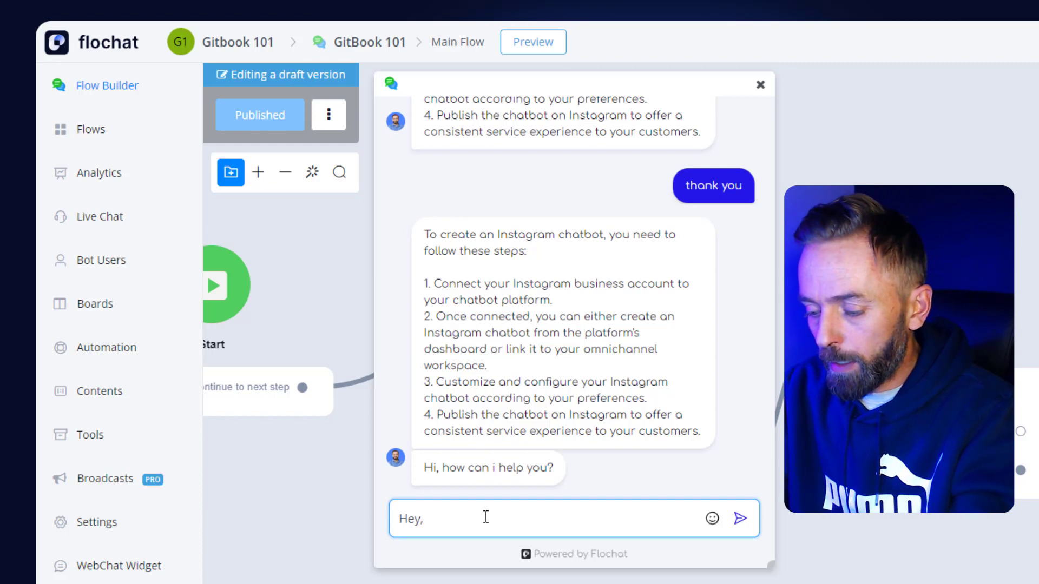
pyautogui.write(' how do i us')
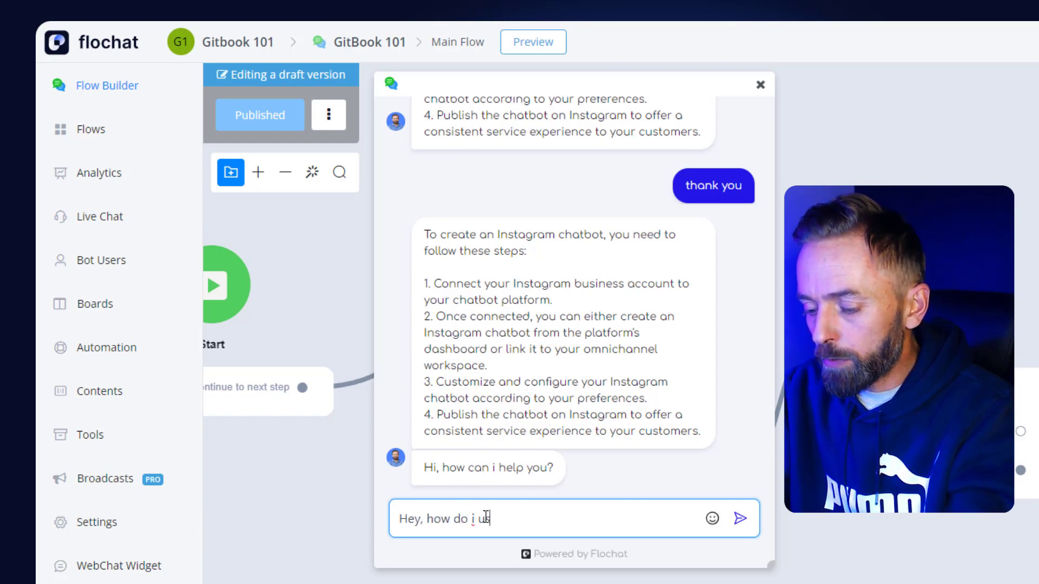
pyautogui.write('e the custom ')
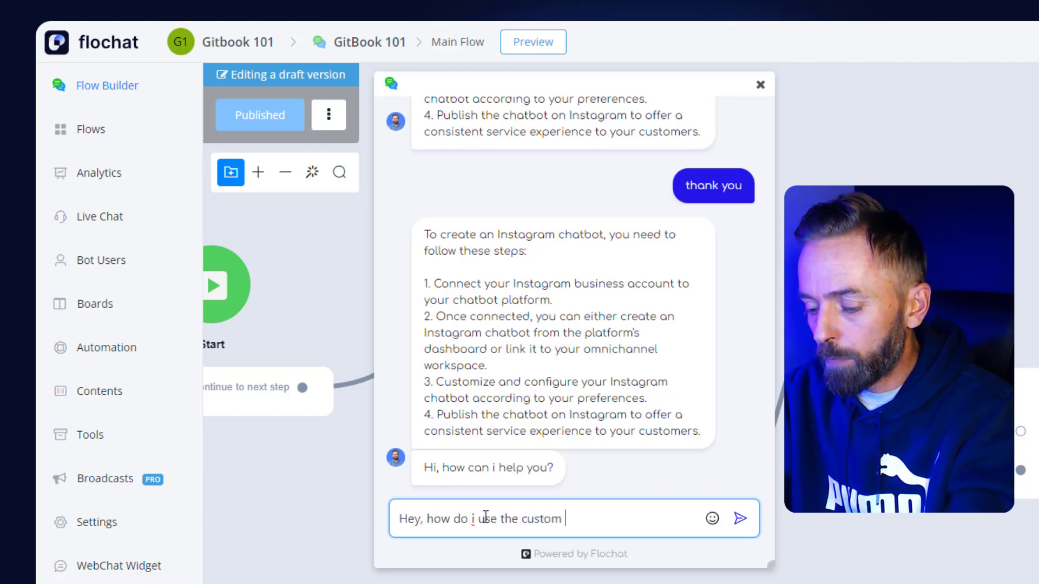
pyautogui.write('fields?')
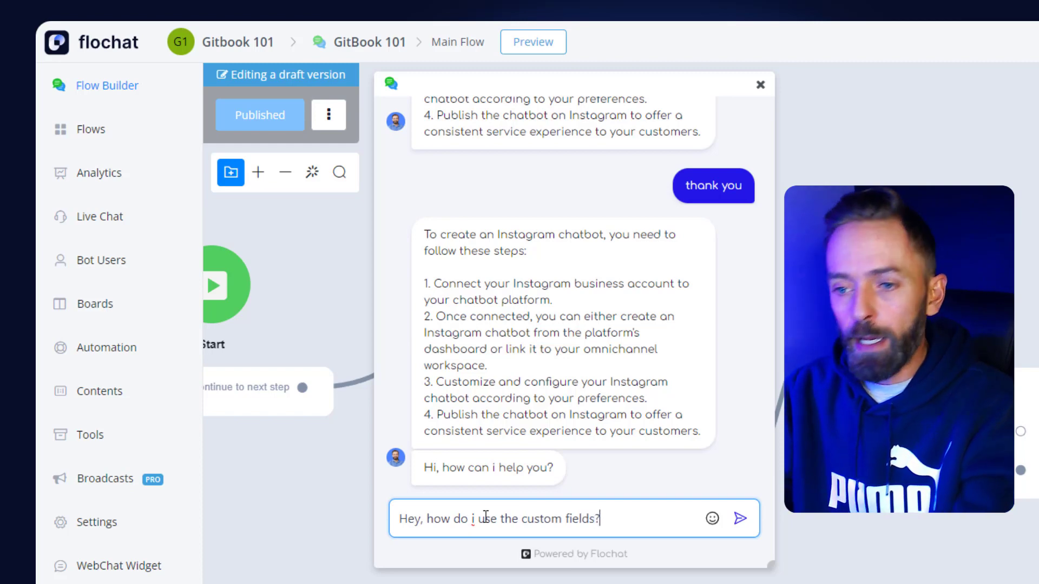
pyautogui.press('Return')
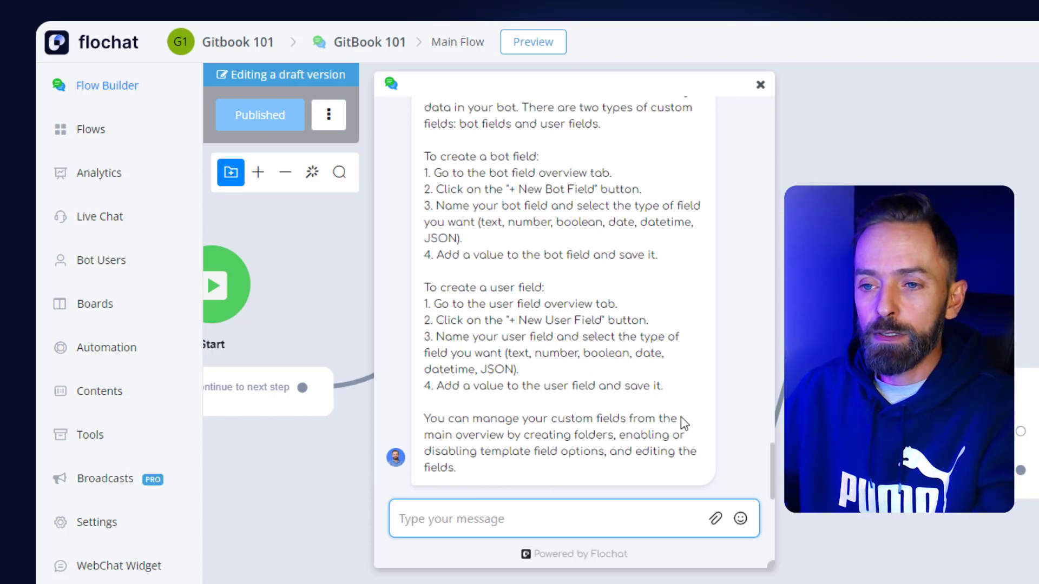
pyautogui.scroll(3, 771, 457)
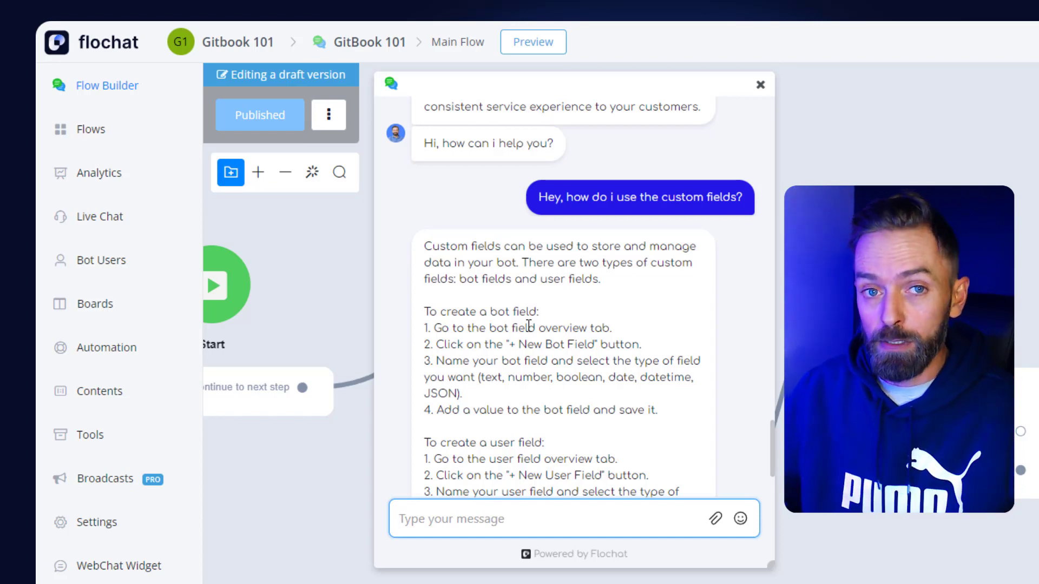
# Step: Resize and reposition the preview chat window, and send the follow-up question "Great how do i use the menus?"
pyautogui.moveTo(771, 564); pyautogui.dragTo(757, 583)
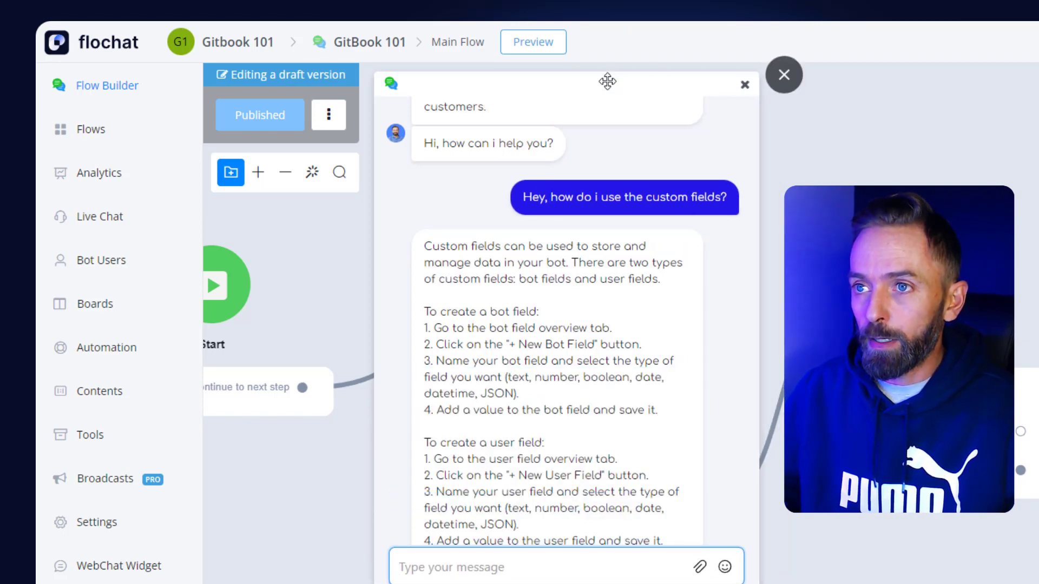
pyautogui.moveTo(606, 86); pyautogui.dragTo(619, 106)
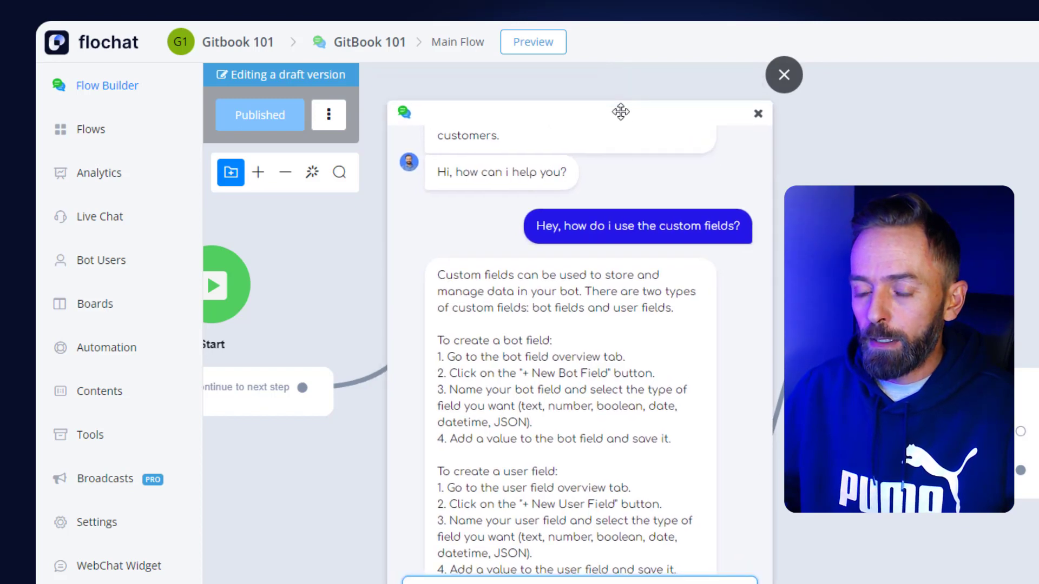
pyautogui.moveTo(772, 527); pyautogui.dragTo(775, 560)
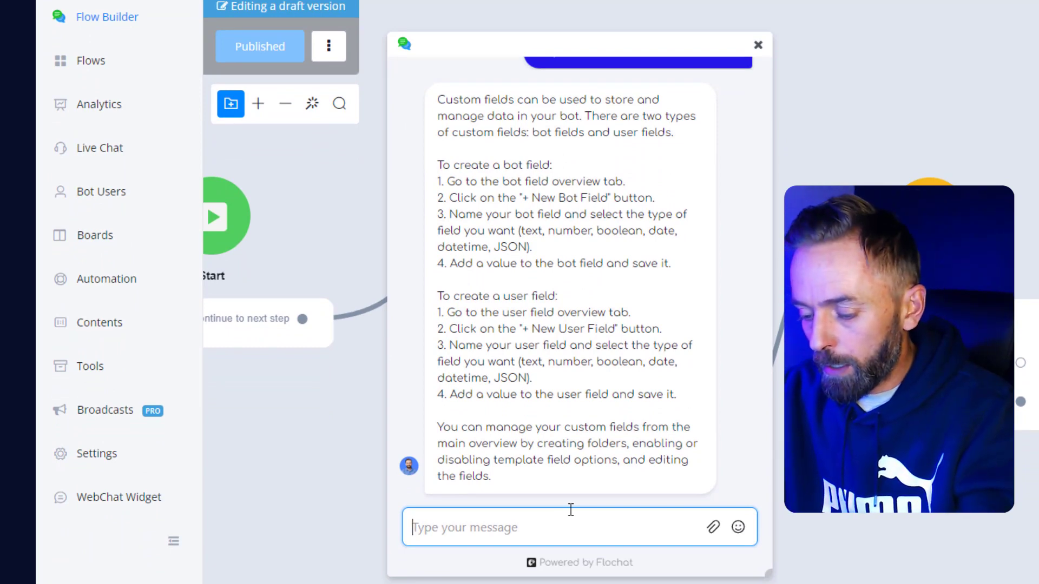
pyautogui.write('Great h')
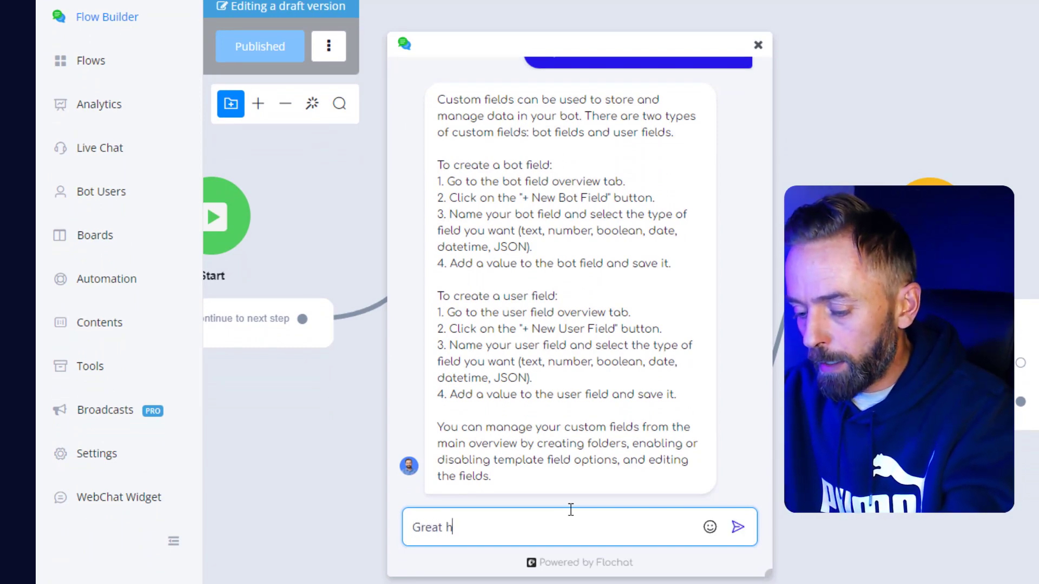
pyautogui.write('ow do i use ')
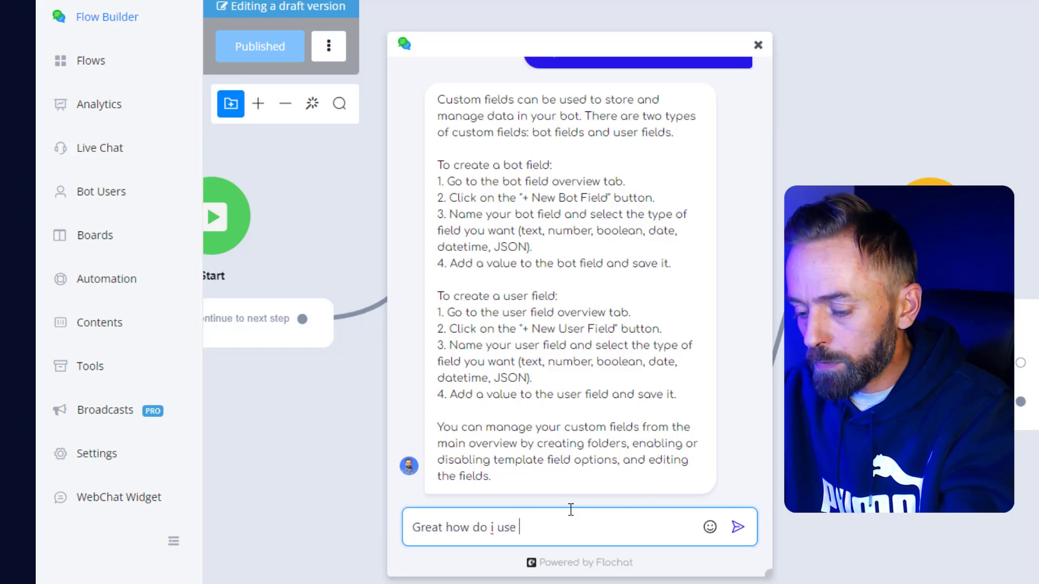
pyautogui.write('the menus?')
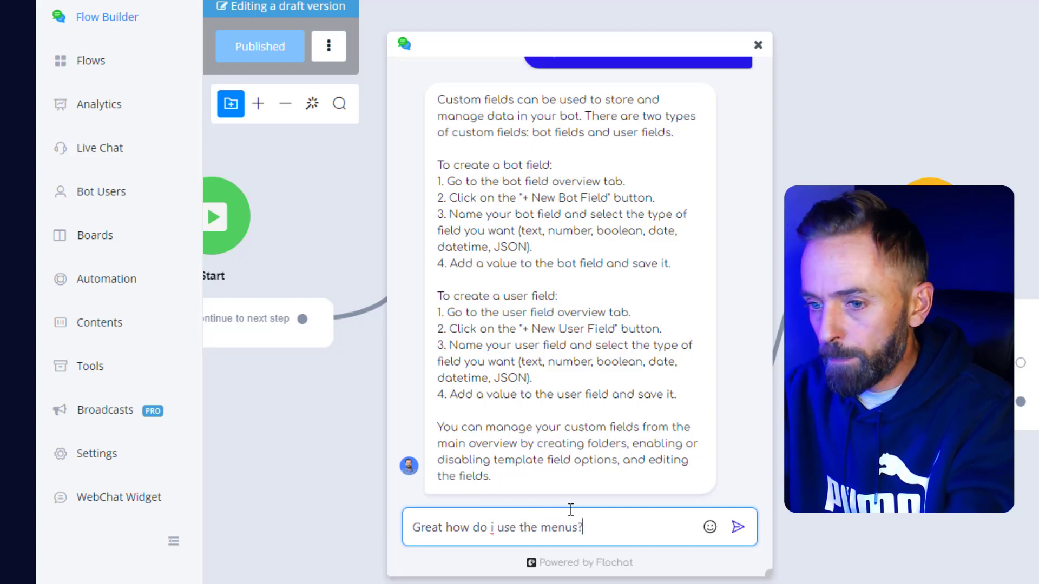
pyautogui.press('Return')
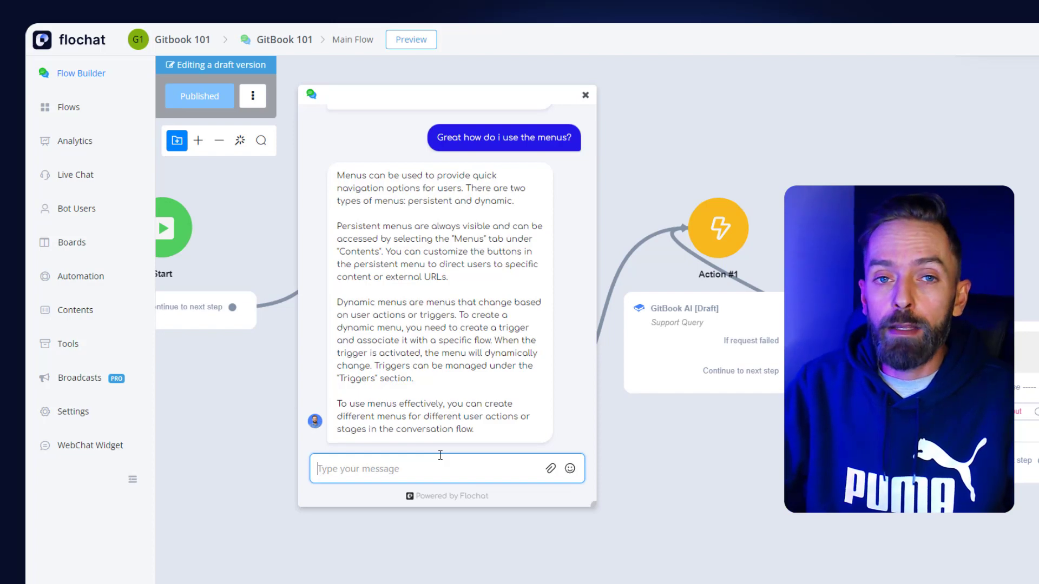
# Step: Close the preview and map the Support Query's followup prompts to the "followups" custom field in the response mapping
pyautogui.click(585, 97)
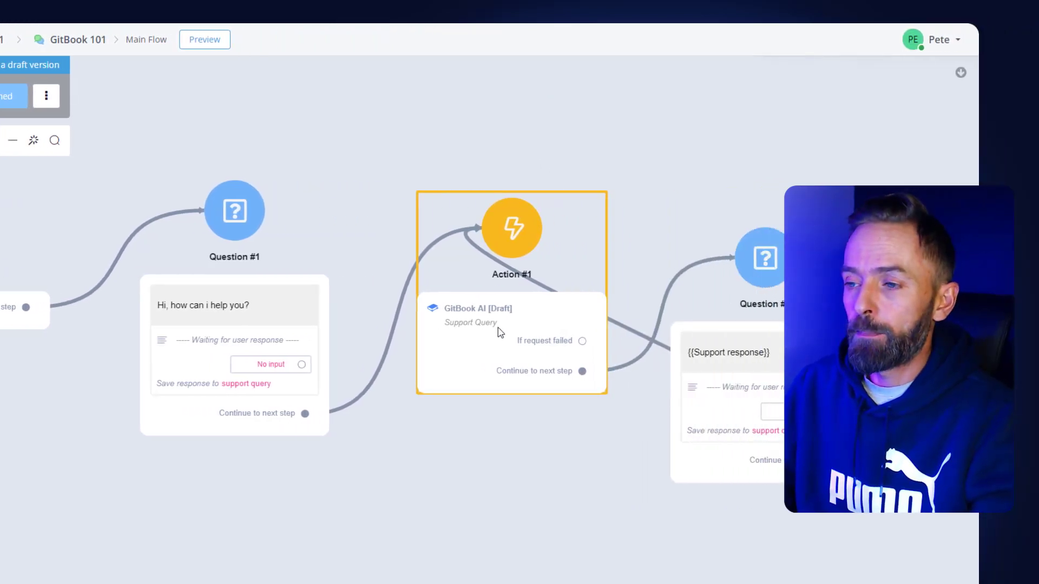
pyautogui.click(498, 326)
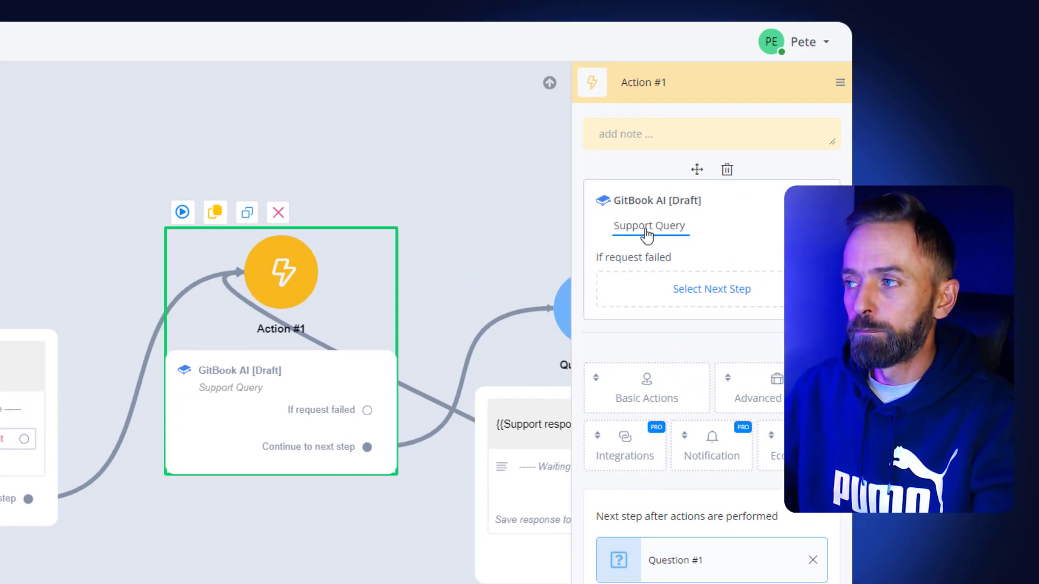
pyautogui.click(645, 234)
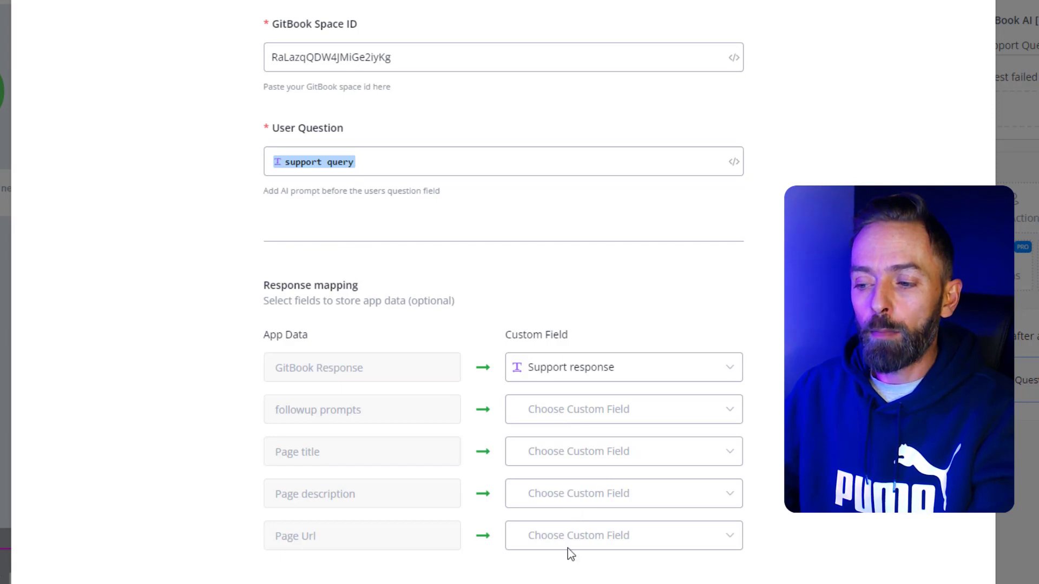
pyautogui.click(614, 420)
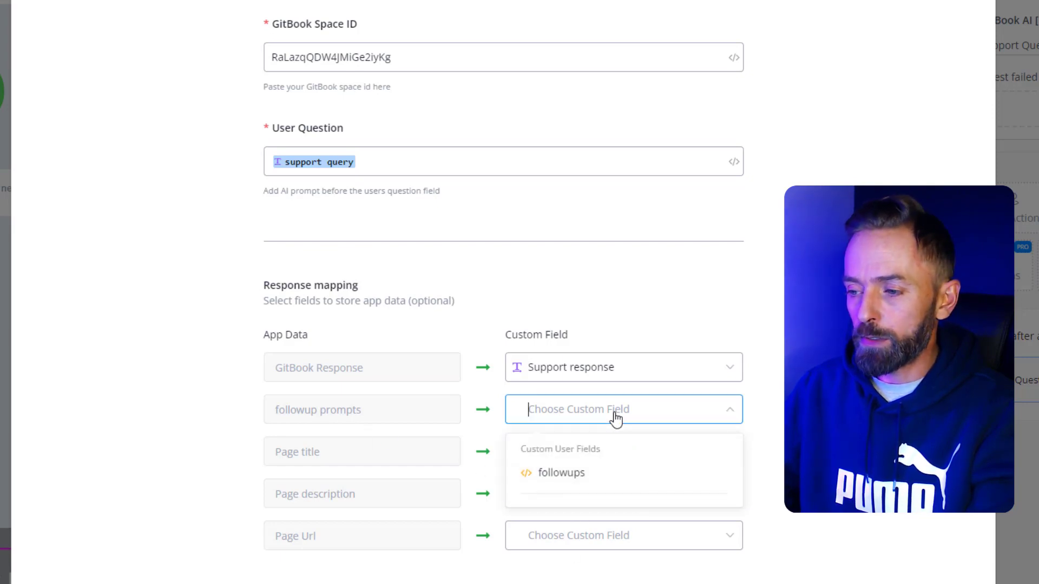
pyautogui.click(563, 474)
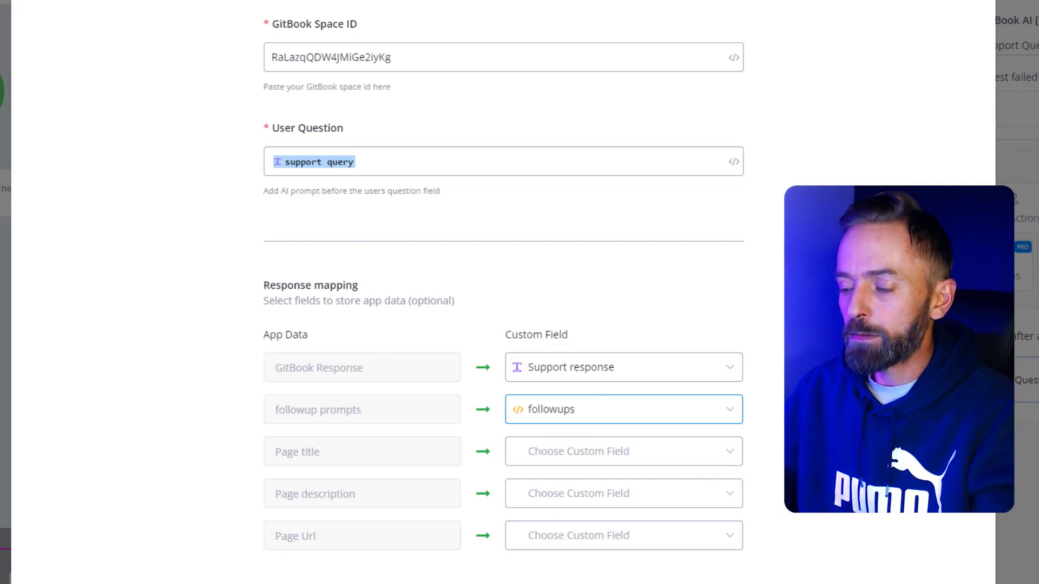
pyautogui.press('Escape')
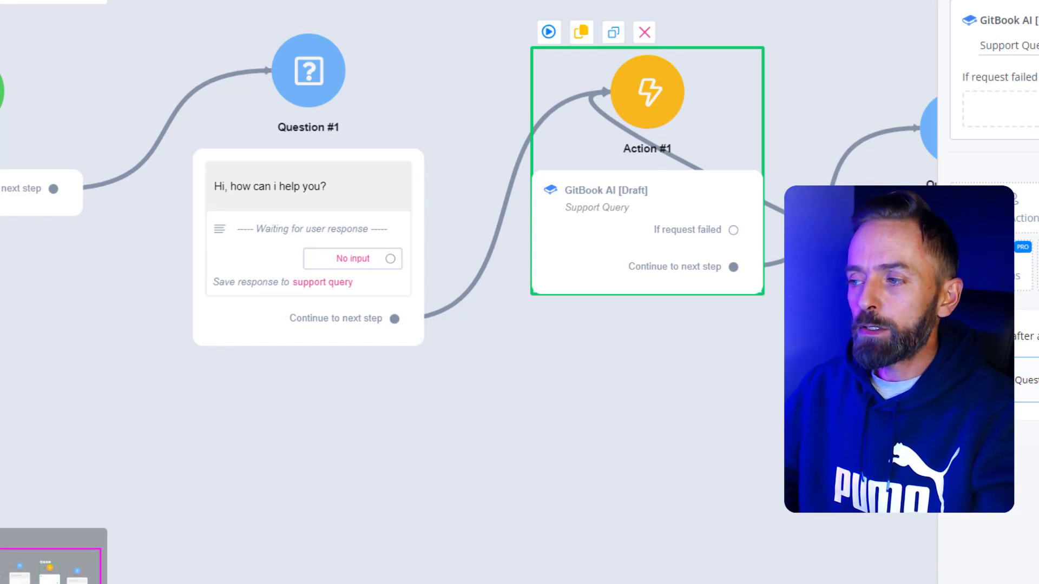
# Step: Add a dynamic answer to the "Support response" question that repeats for each item in the "followups" custom field
pyautogui.press('Escape')
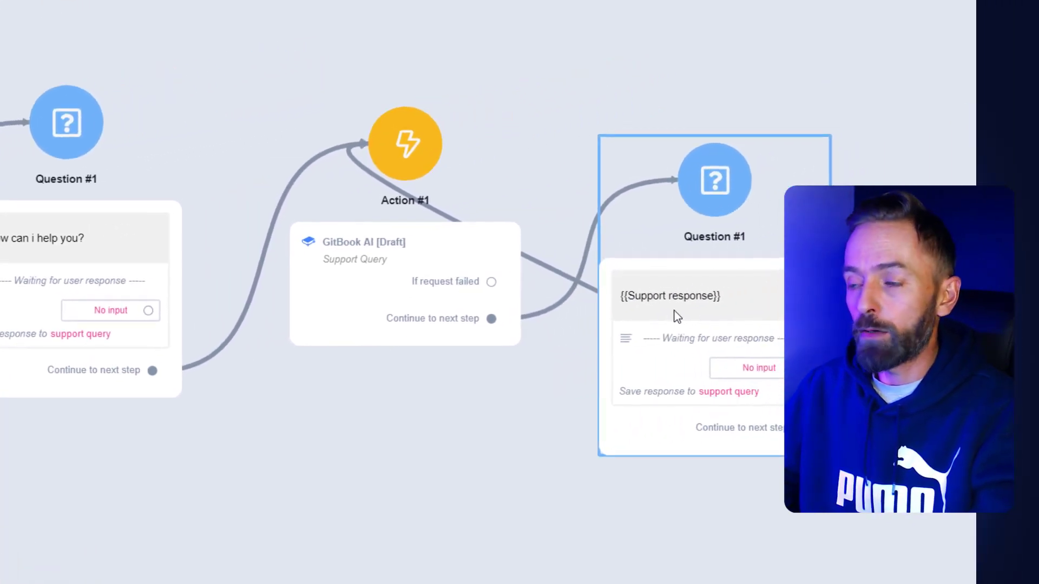
pyautogui.click(673, 310)
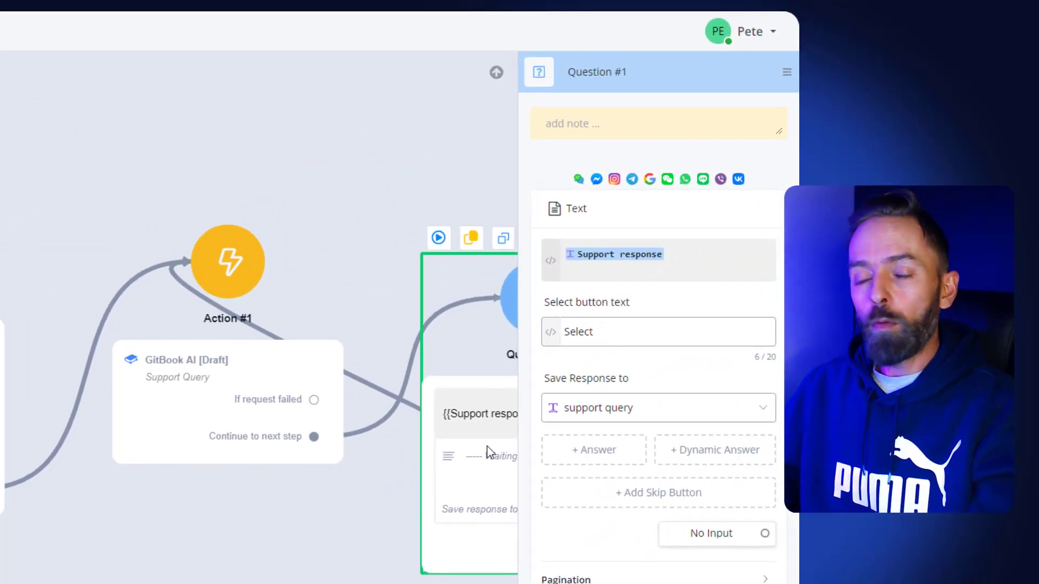
pyautogui.click(698, 451)
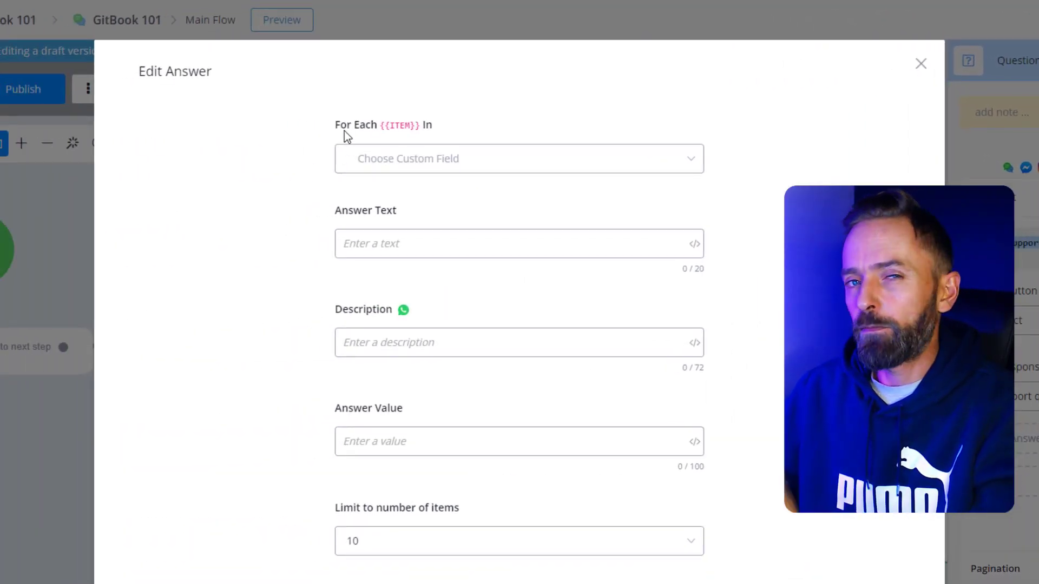
pyautogui.click(434, 172)
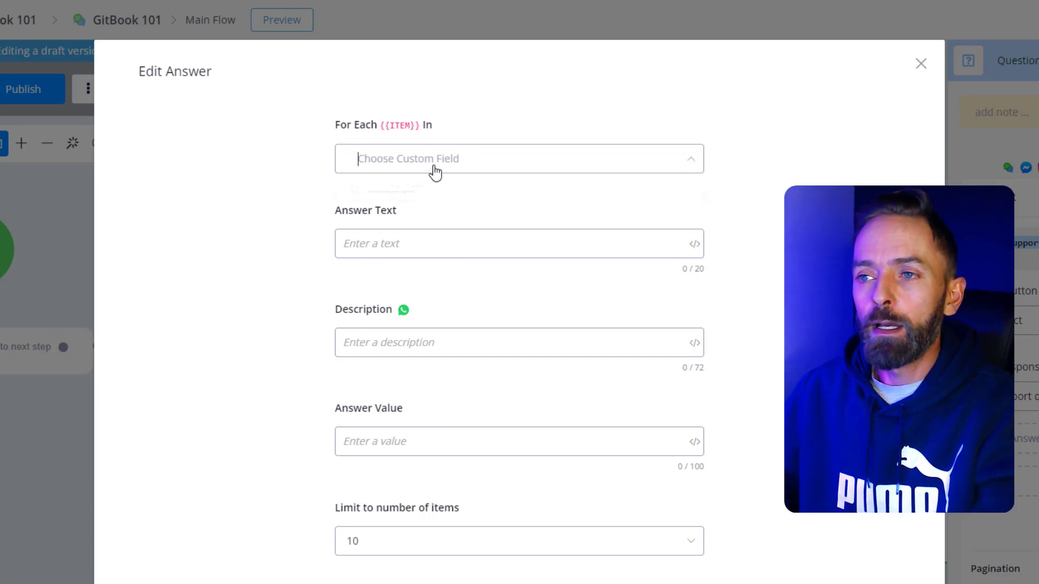
pyautogui.press('Return')
pyautogui.click(299, 183)
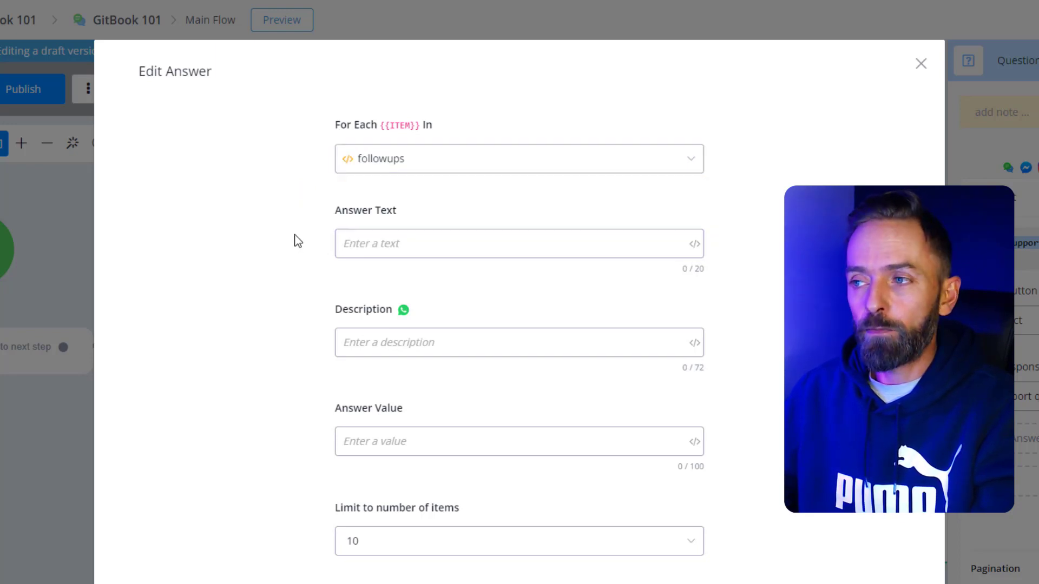
# Step: Fill the dynamic answer's Answer Text with the foreach ITEM field, using the whole sample value (JSON path $)
pyautogui.click(694, 247)
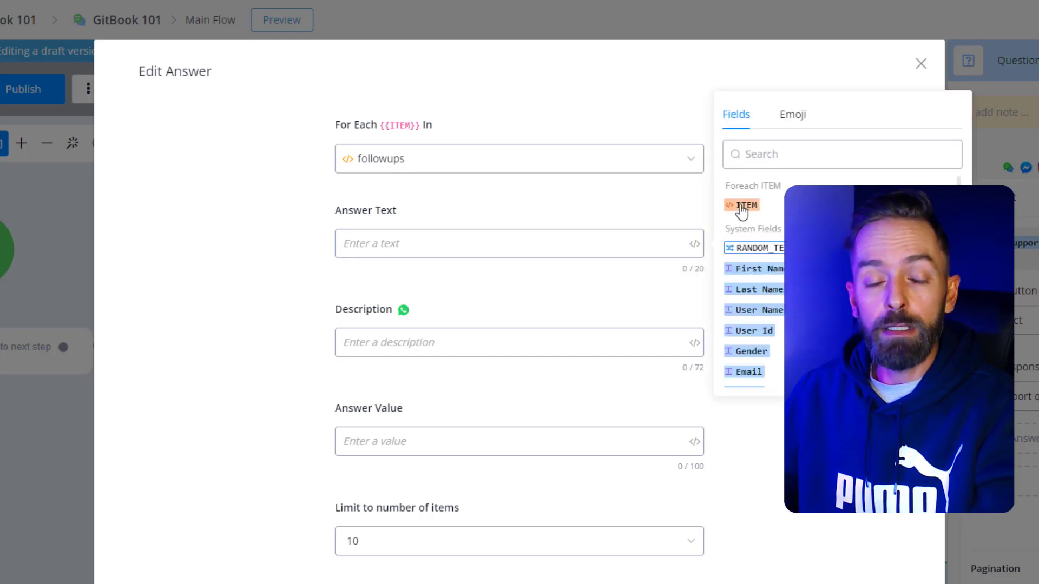
pyautogui.click(741, 206)
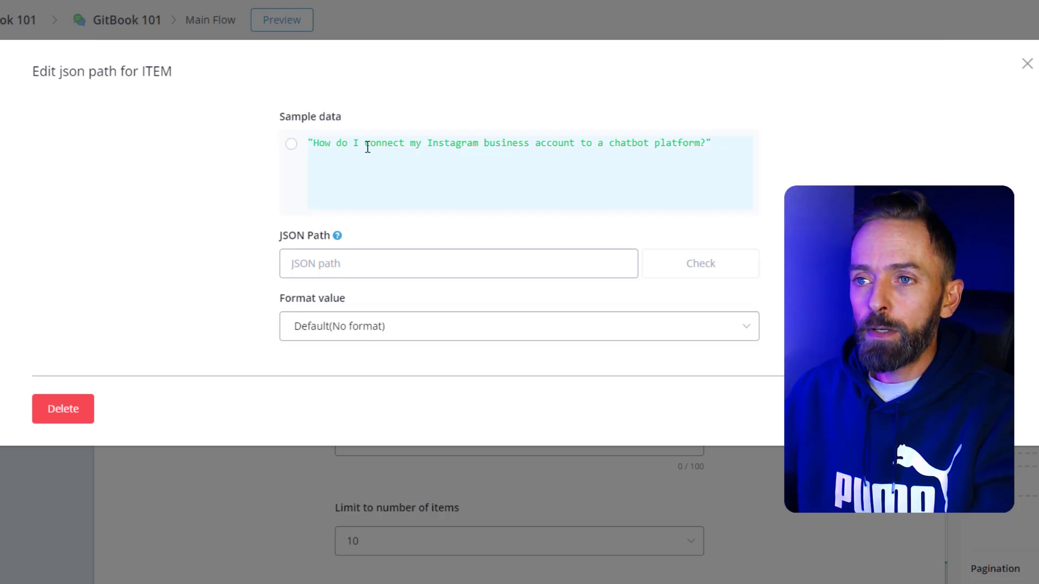
pyautogui.click(292, 145)
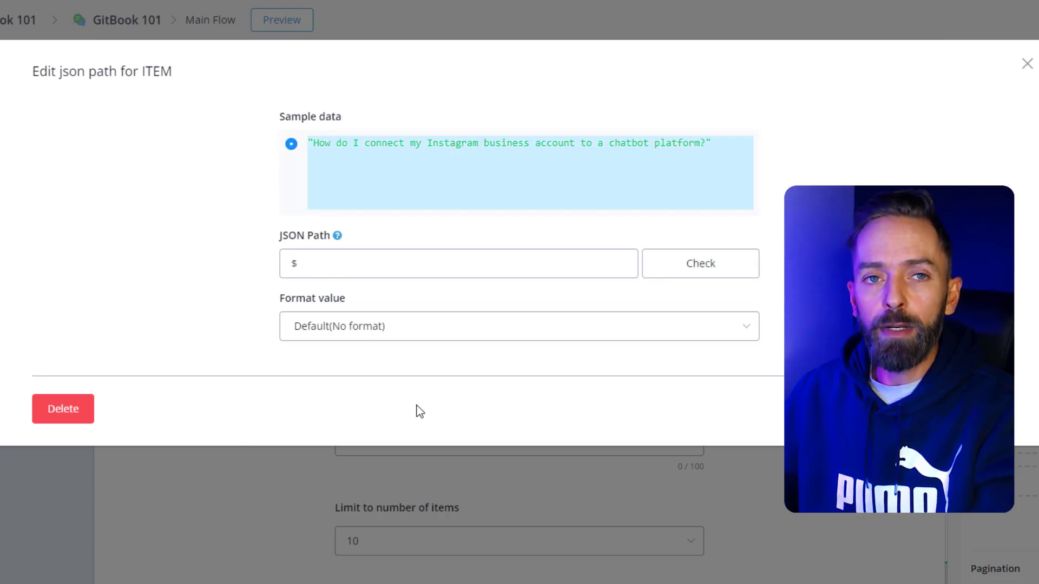
pyautogui.click(295, 270)
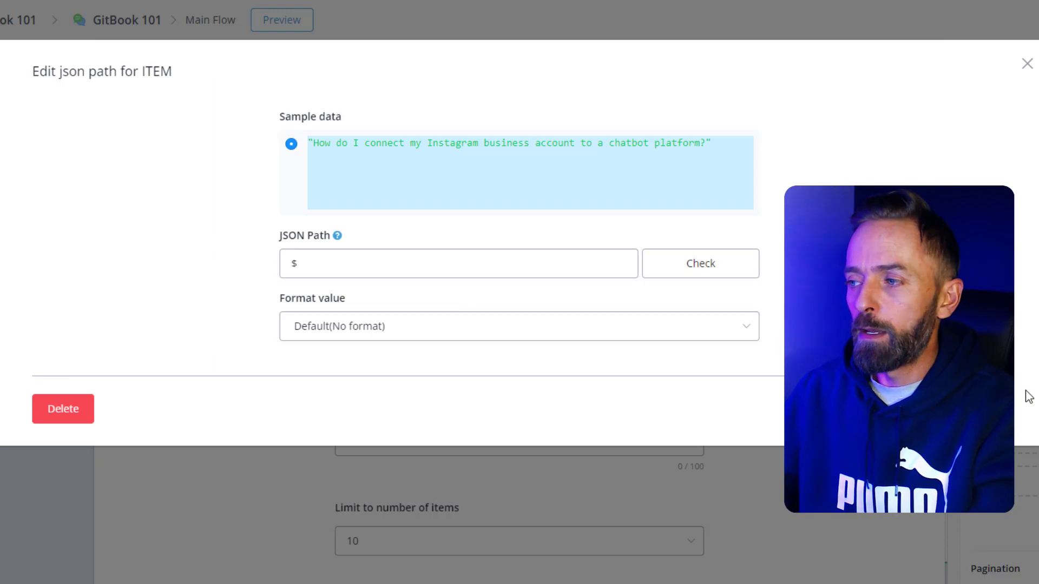
pyautogui.click(978, 409)
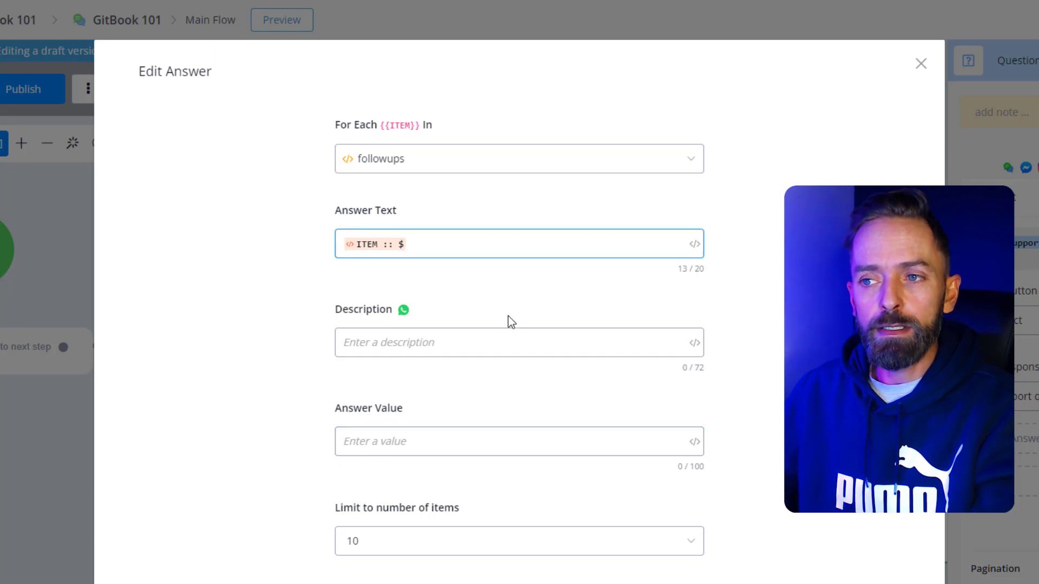
# Step: Fill the dynamic answer's Answer Value with the foreach ITEM field, using JSON path $
pyautogui.click(693, 447)
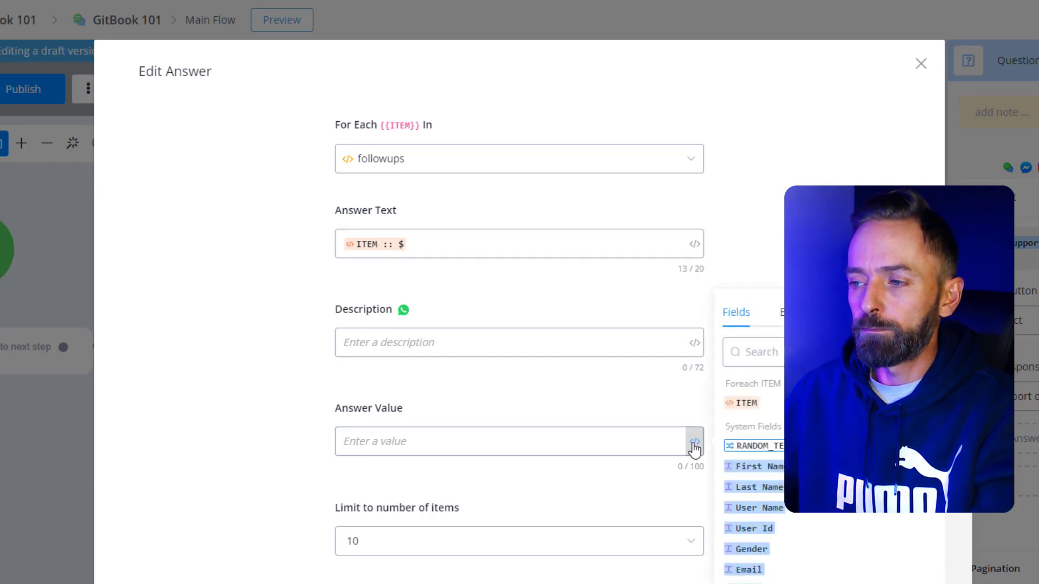
pyautogui.click(738, 407)
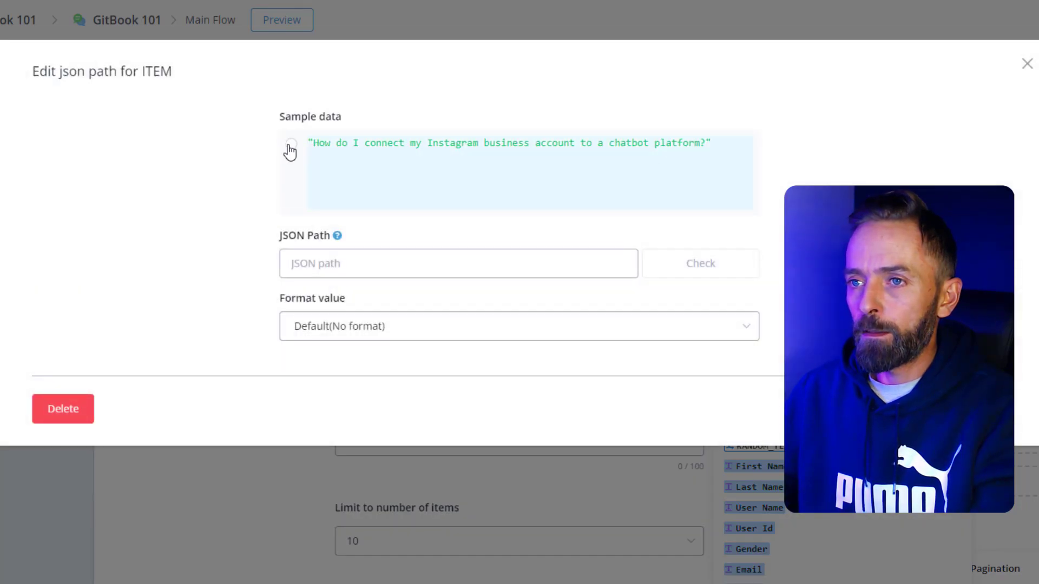
pyautogui.click(291, 144)
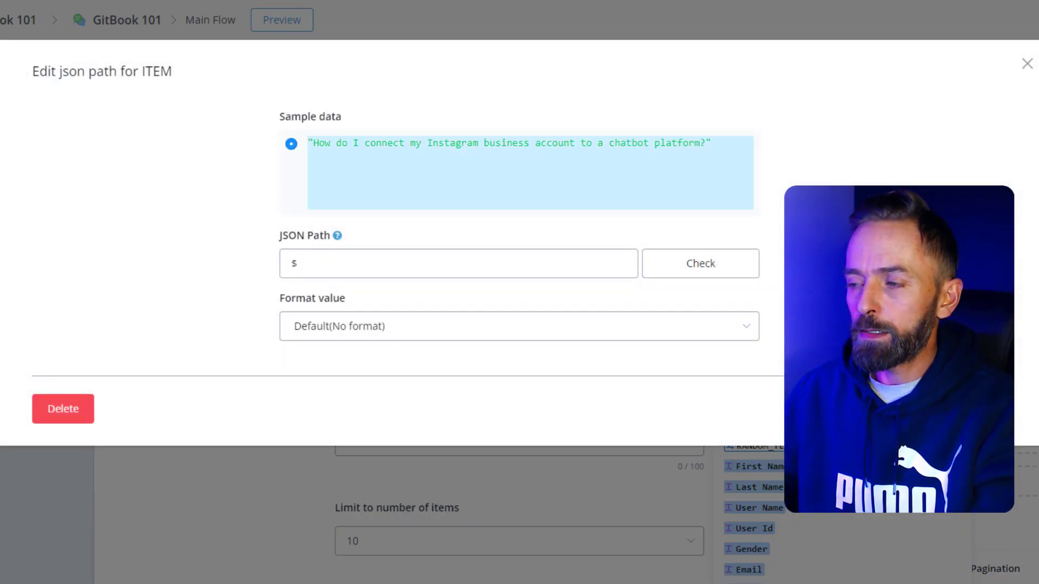
pyautogui.click(977, 409)
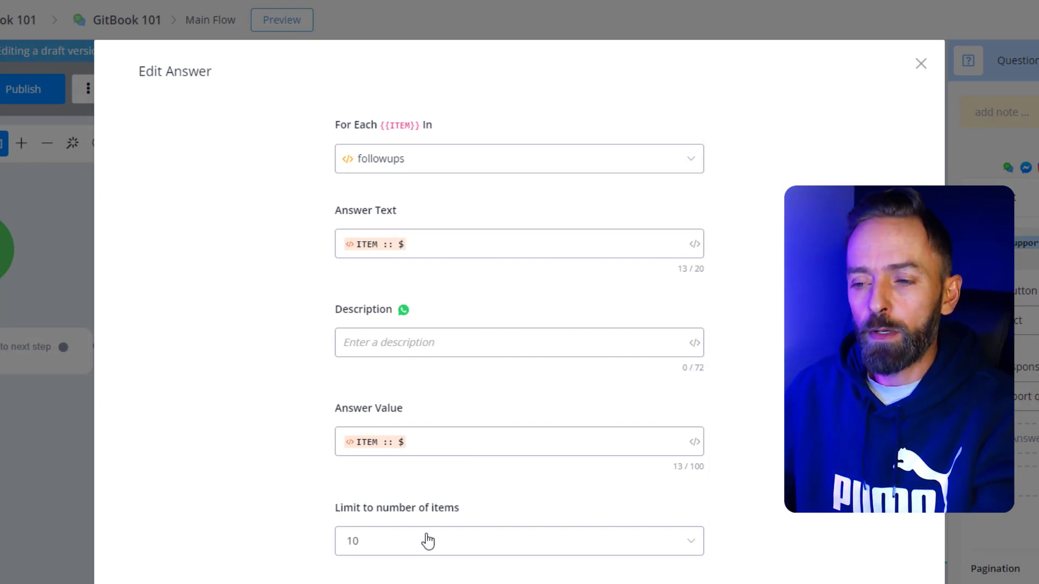
# Step: Limit the dynamic answer to 3 items and save it
pyautogui.click(421, 420)
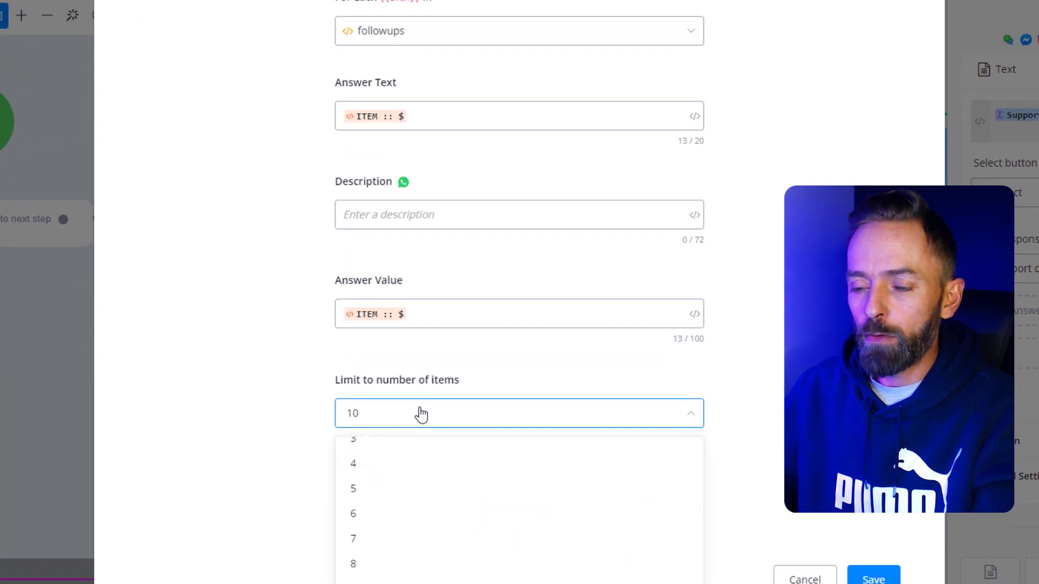
pyautogui.click(342, 445)
pyautogui.click(226, 377)
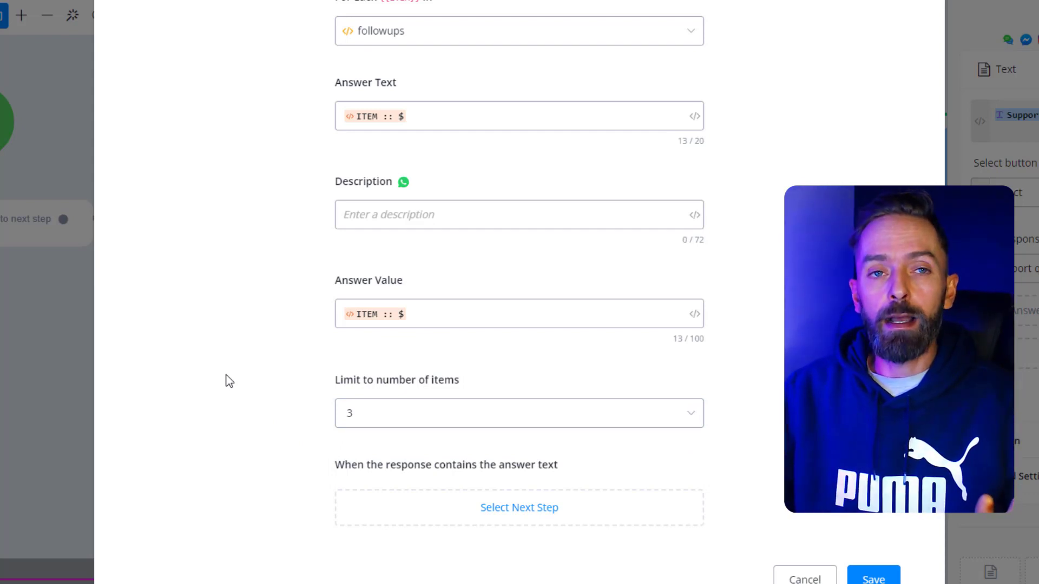
pyautogui.click(889, 580)
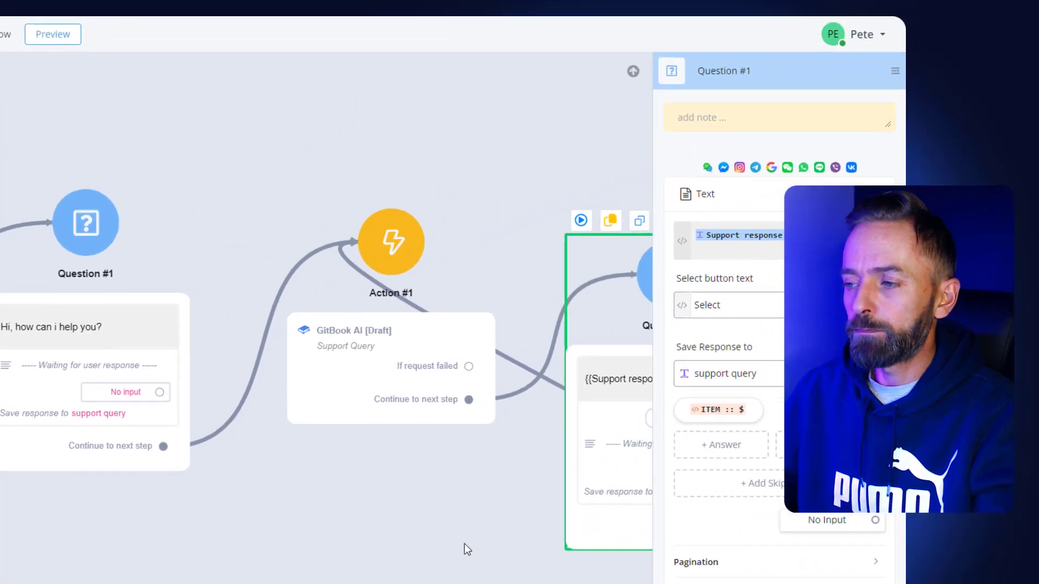
# Step: Connect the question's {{ITEM :: $}} answer back to the GitBook AI action, Action #1
pyautogui.click(648, 487)
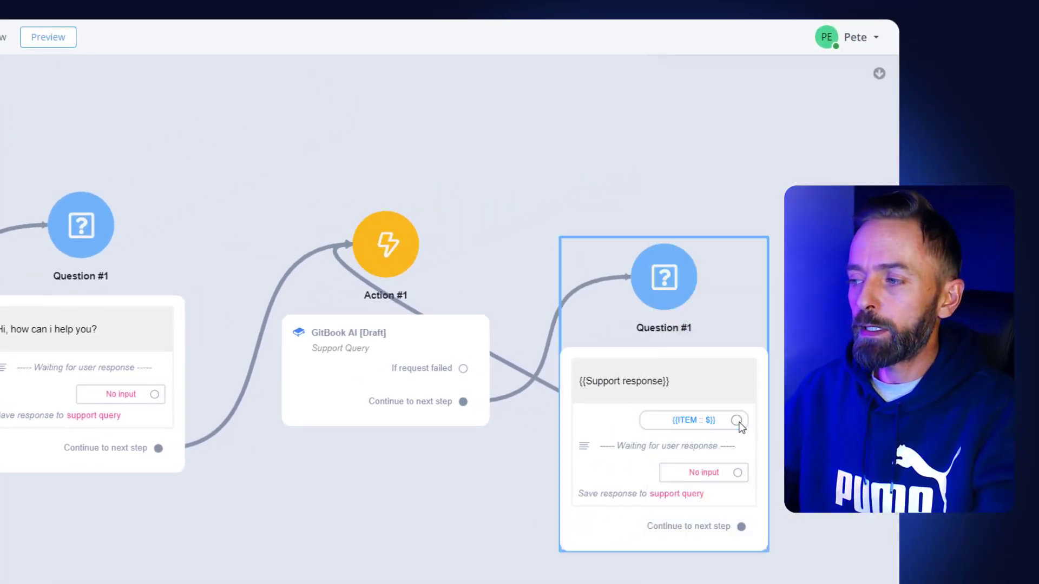
pyautogui.moveTo(730, 419); pyautogui.dragTo(410, 270)
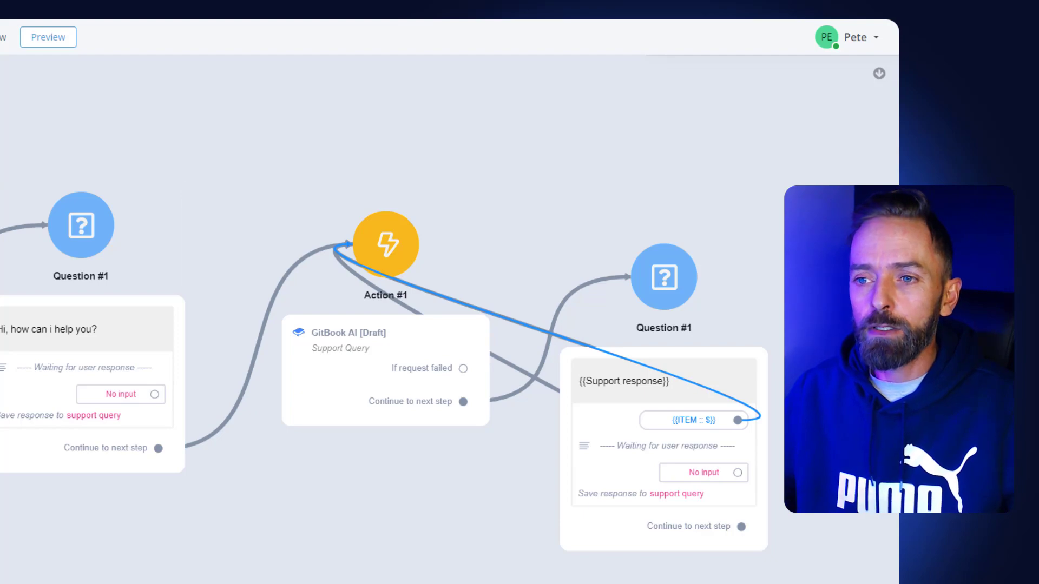
# Step: Publish the flow and ask "hey how do i use the custom fields?" in its popup web preview
pyautogui.click(43, 41)
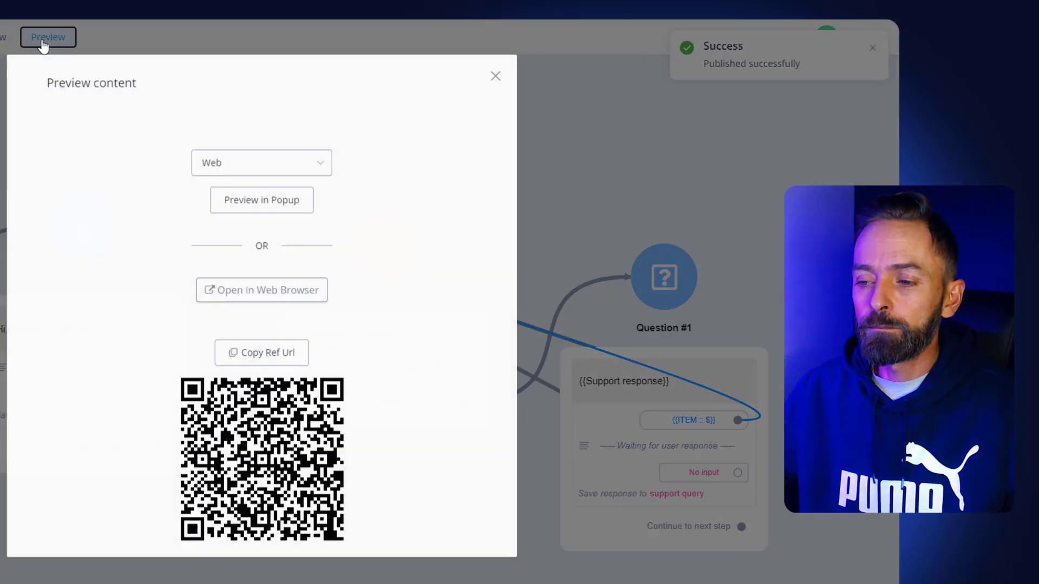
pyautogui.click(286, 215)
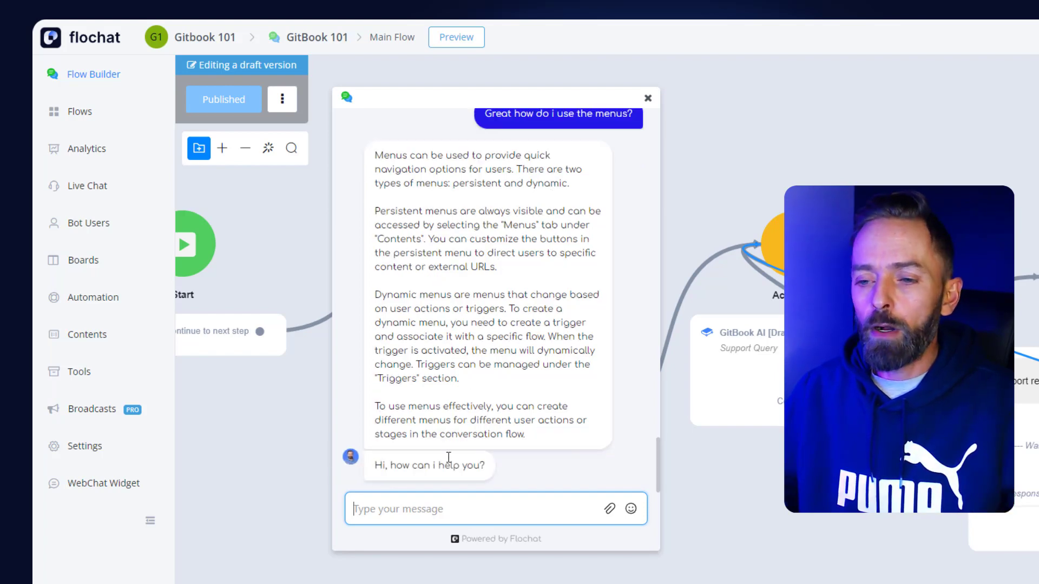
pyautogui.click(412, 507)
pyautogui.write('hey')
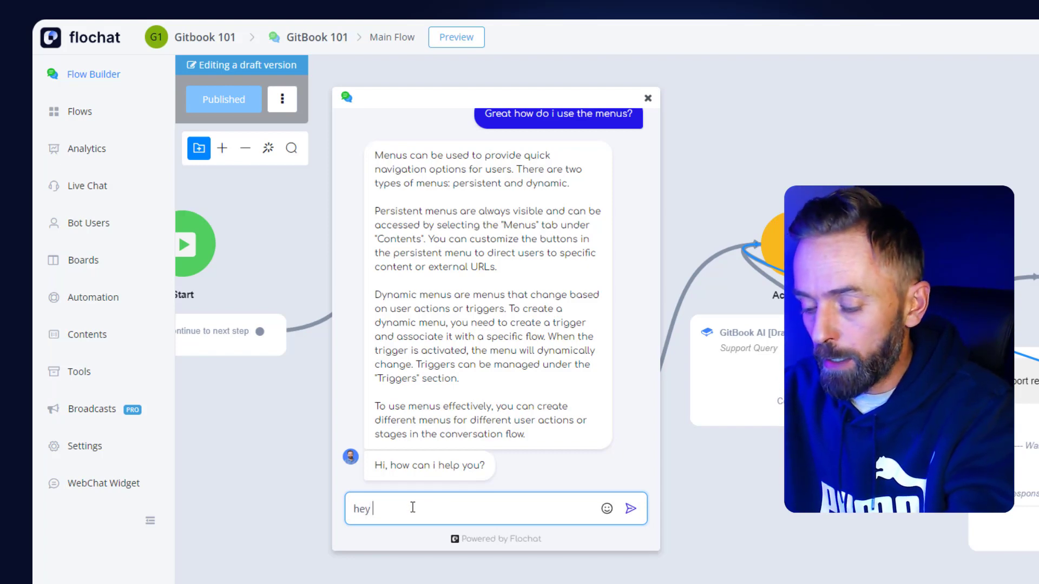
pyautogui.write(' how do')
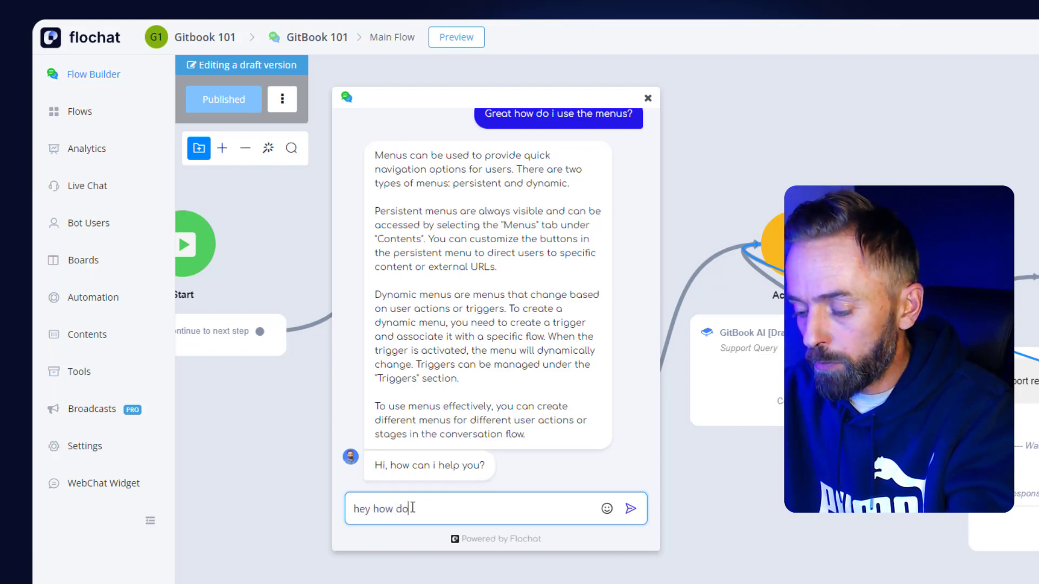
pyautogui.write(' i use the cu')
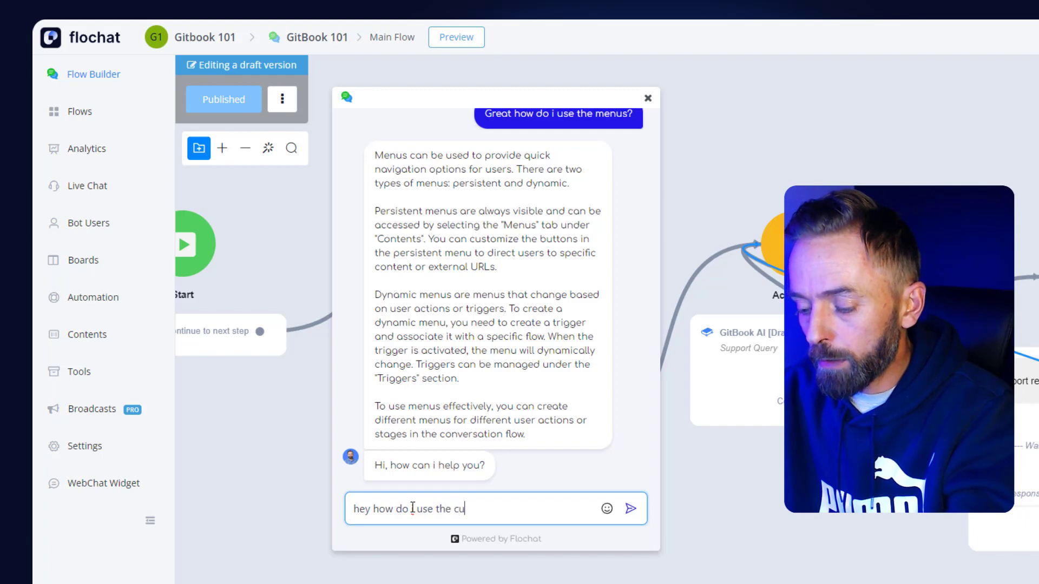
pyautogui.write('stom fi')
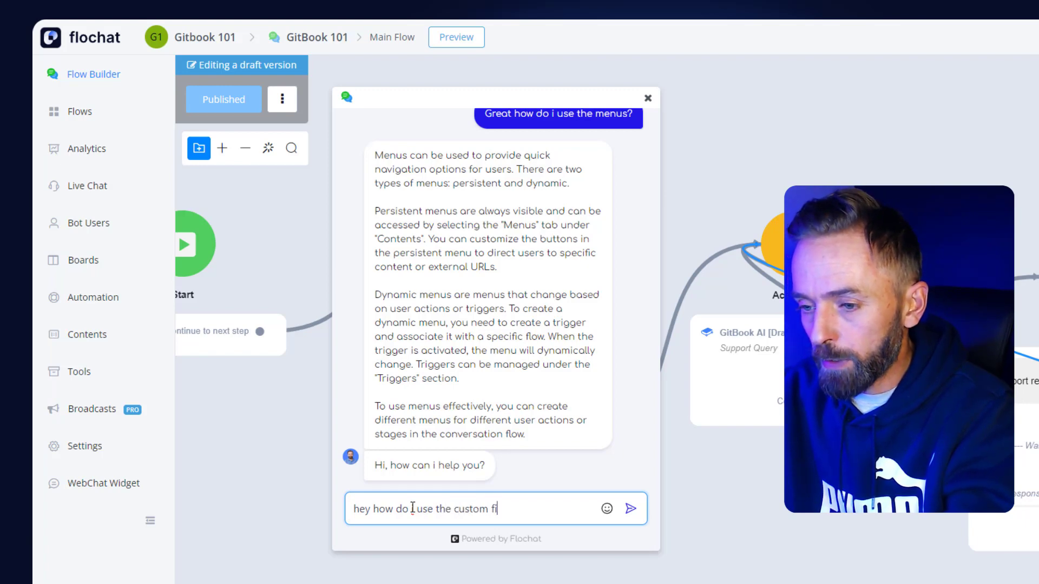
pyautogui.write('elds')
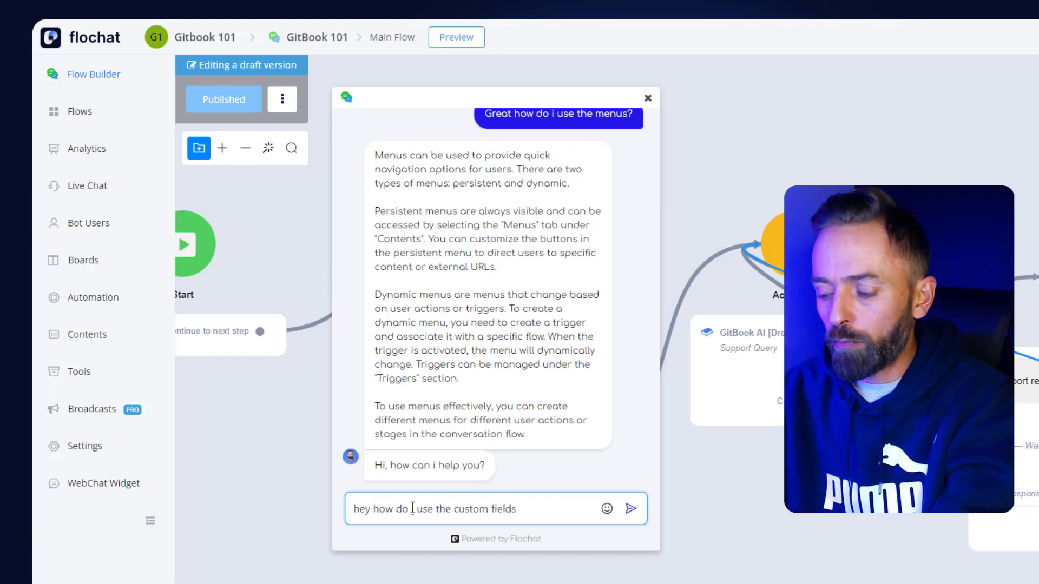
pyautogui.write('?')
pyautogui.press('Return')
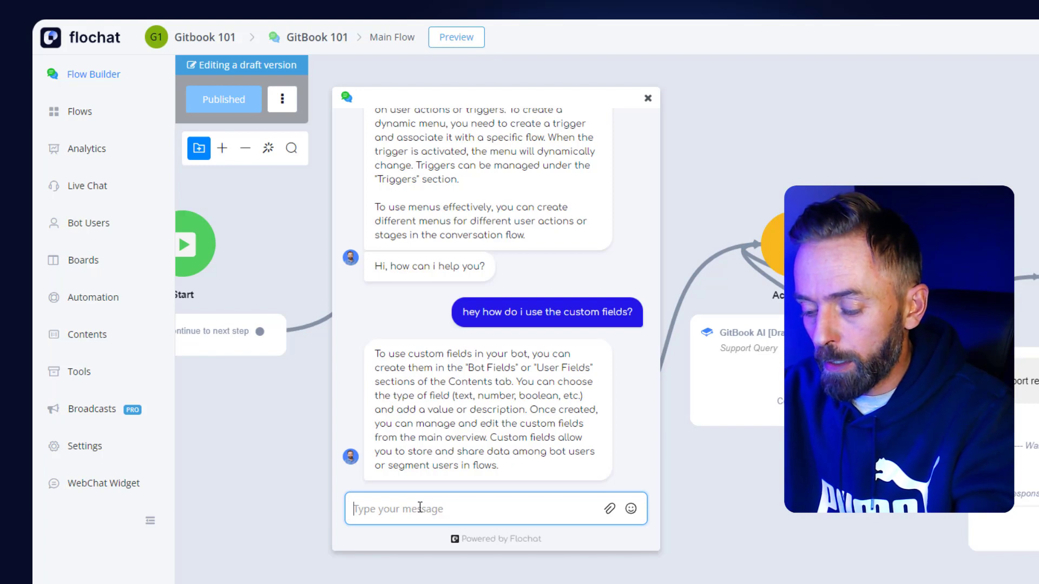
# Step: Ask the preview chatbot "Hey, how do i use the menus?"
pyautogui.write('Hey, h')
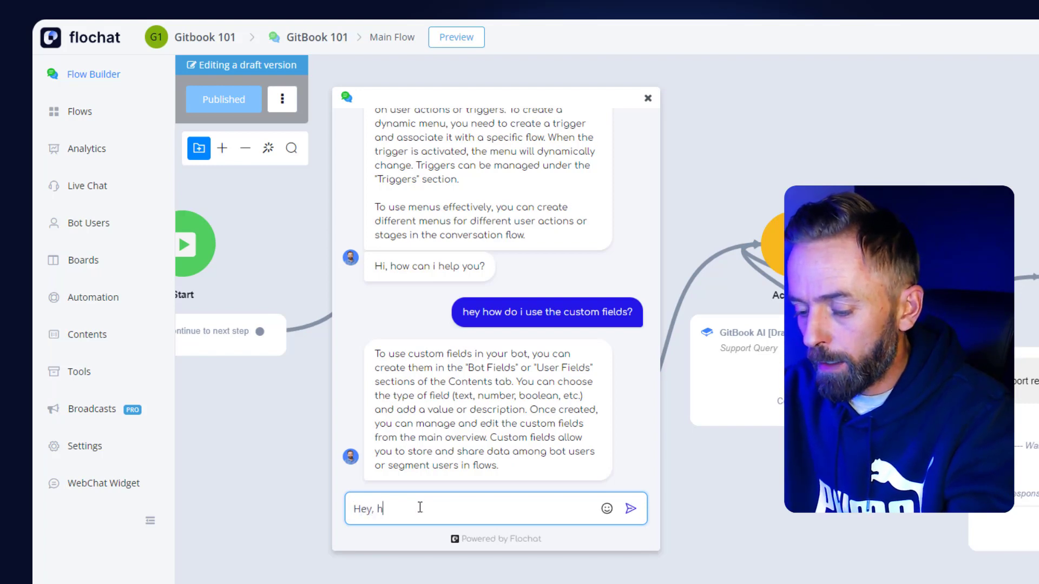
pyautogui.write('ow do i')
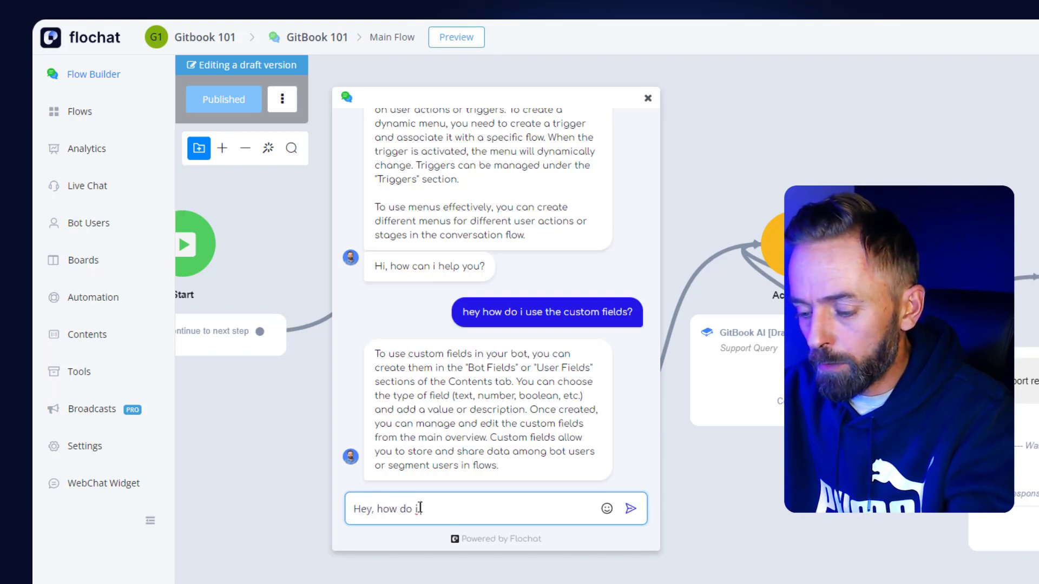
pyautogui.write(' use the menus')
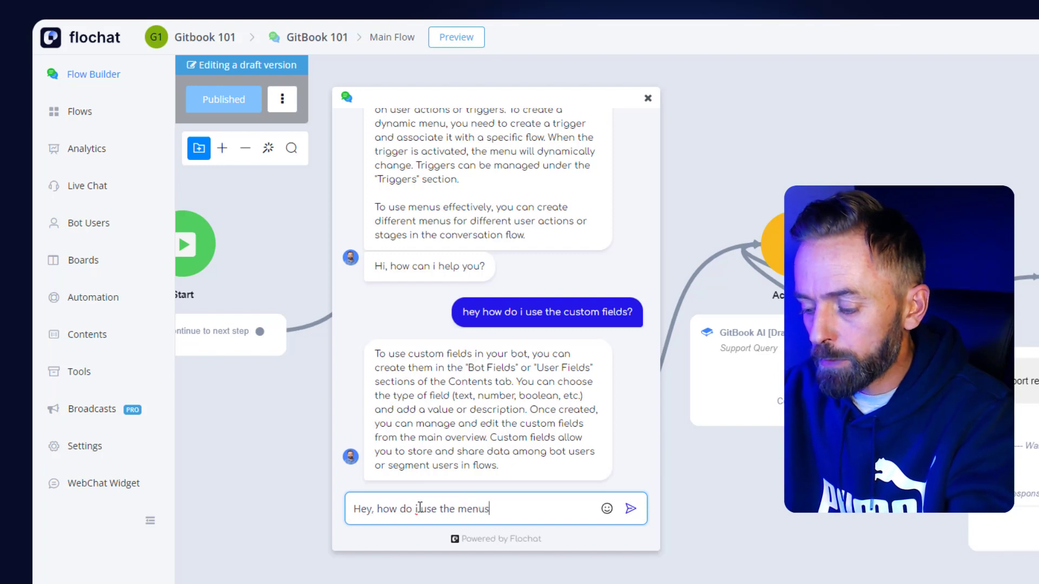
pyautogui.write('?')
pyautogui.press('Return')
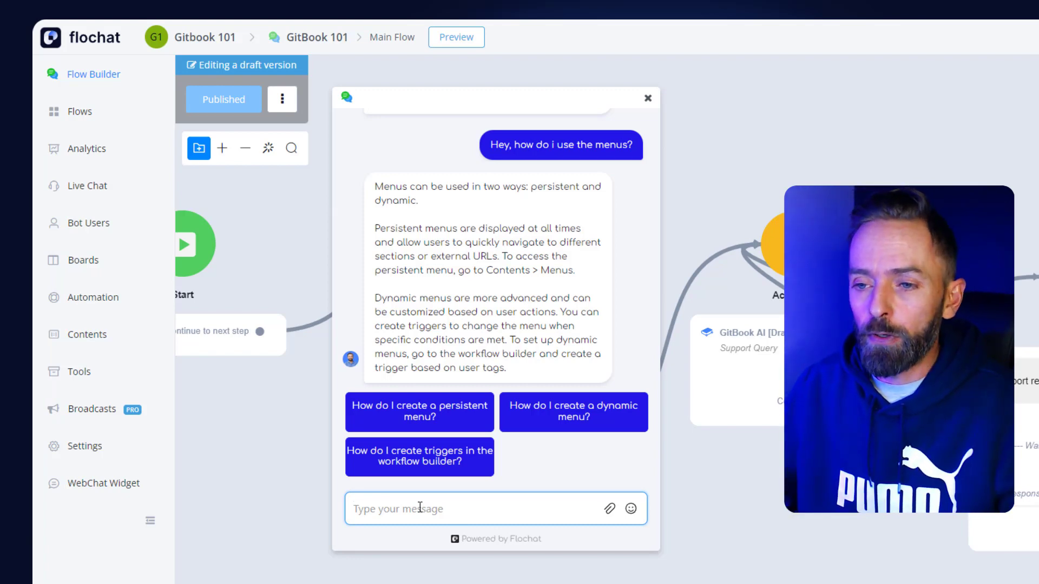
# Step: Test the suggested follow-up prompt "How do I create a persistent menu?" and close the preview chat
pyautogui.click(409, 415)
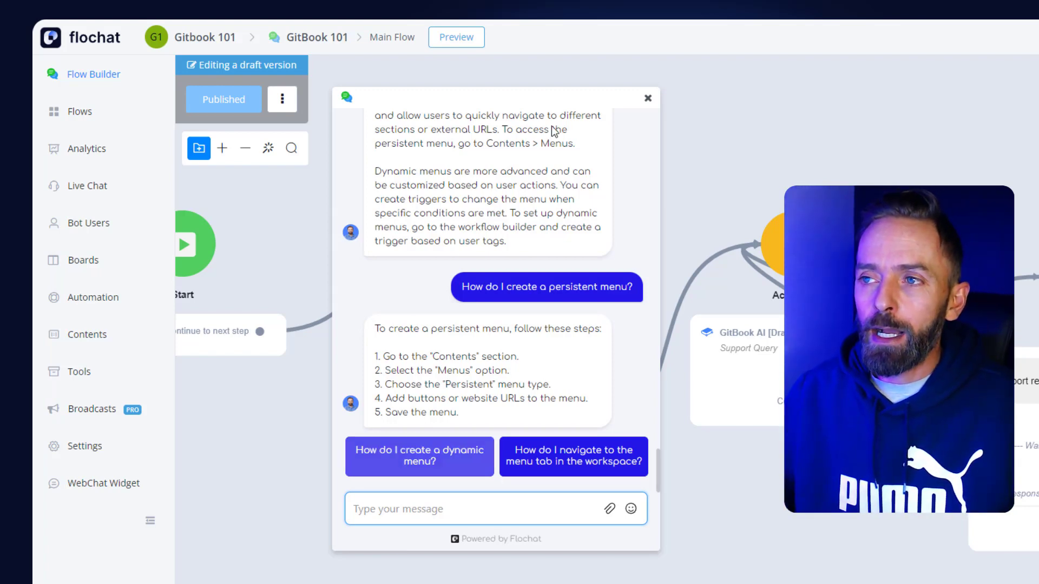
pyautogui.click(648, 99)
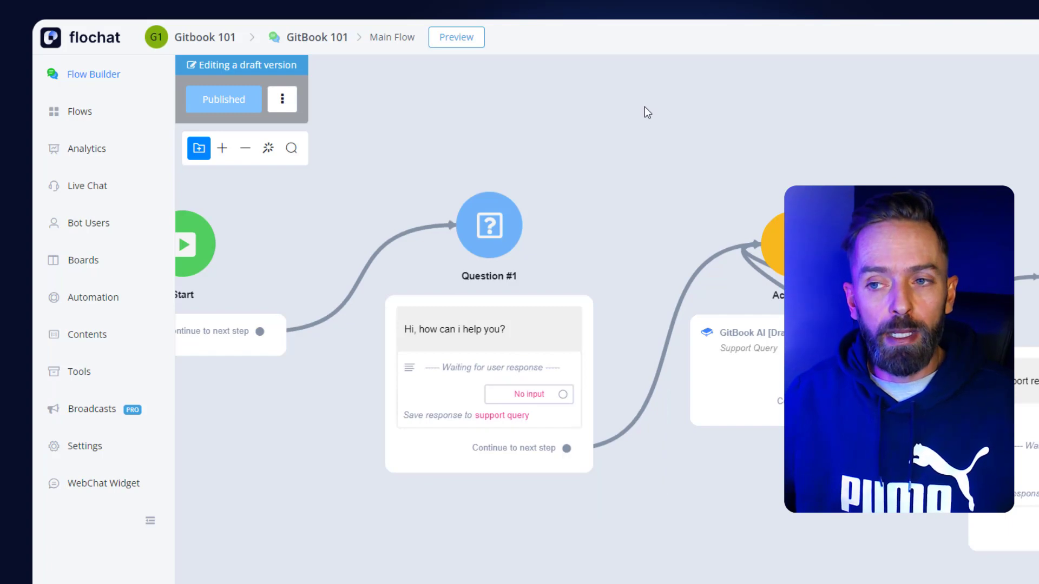